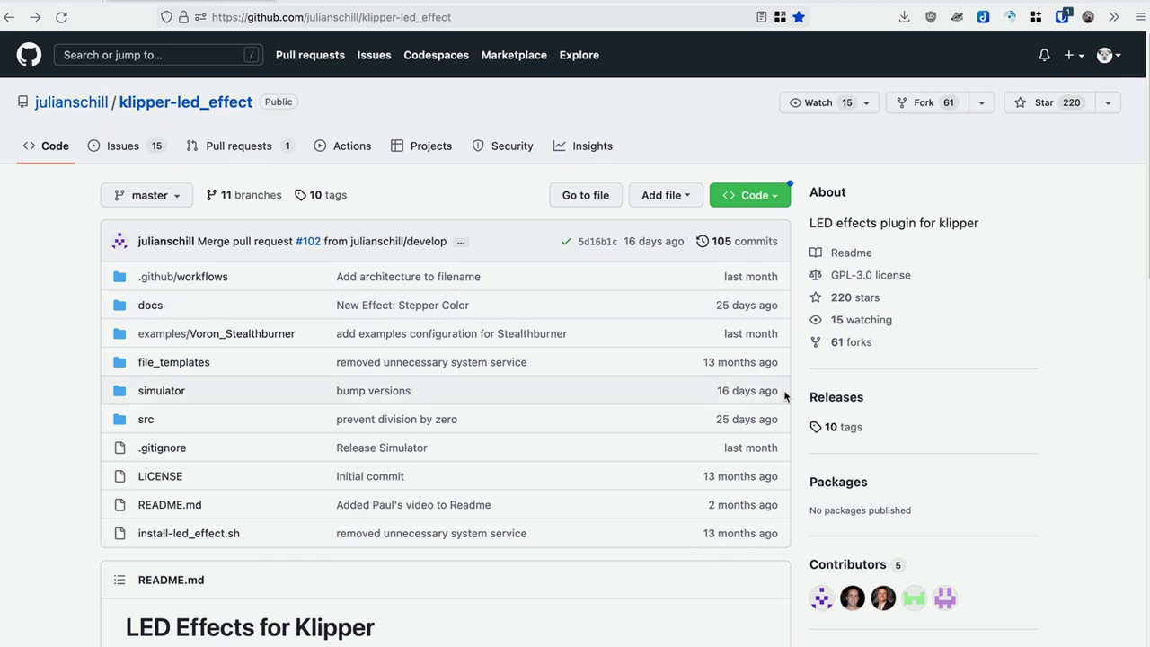
- Open the project's Releases page and expand the latest release's Assets list
left_click(823, 398)
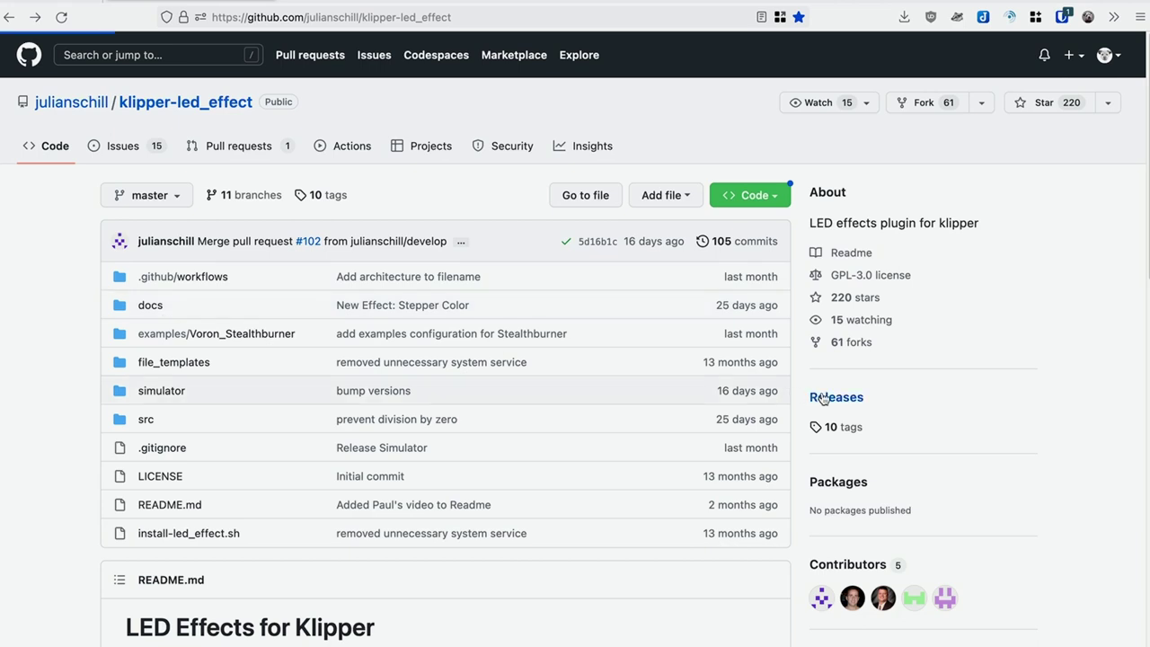
scroll(822, 398, "down", 5)
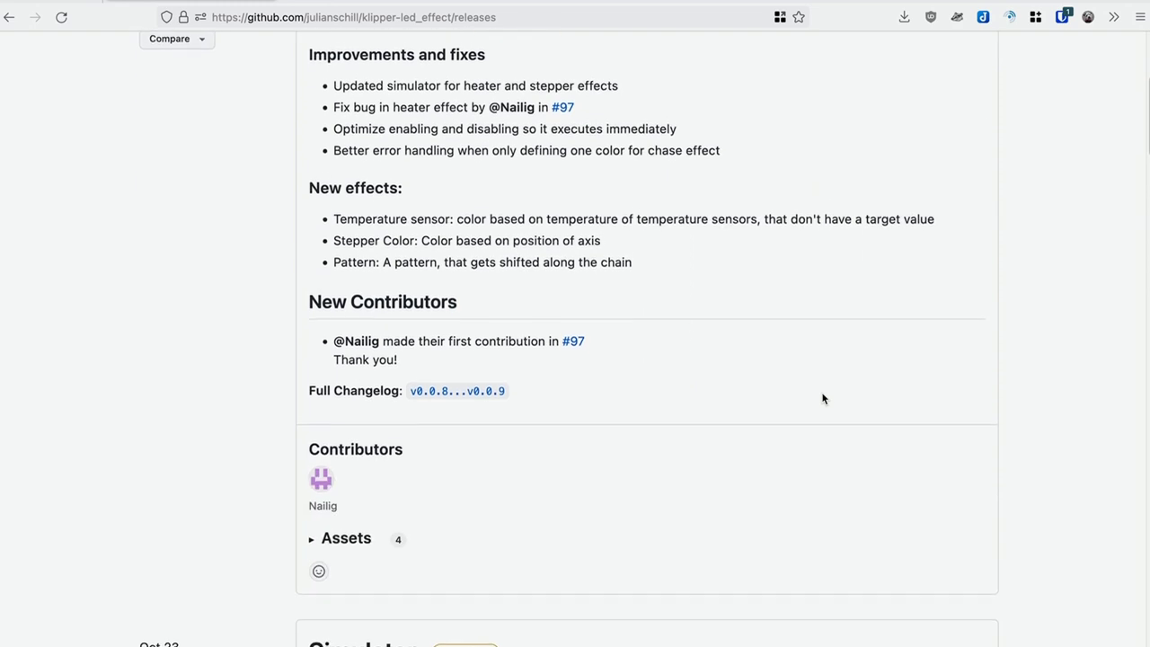
scroll(822, 398, "down", 1)
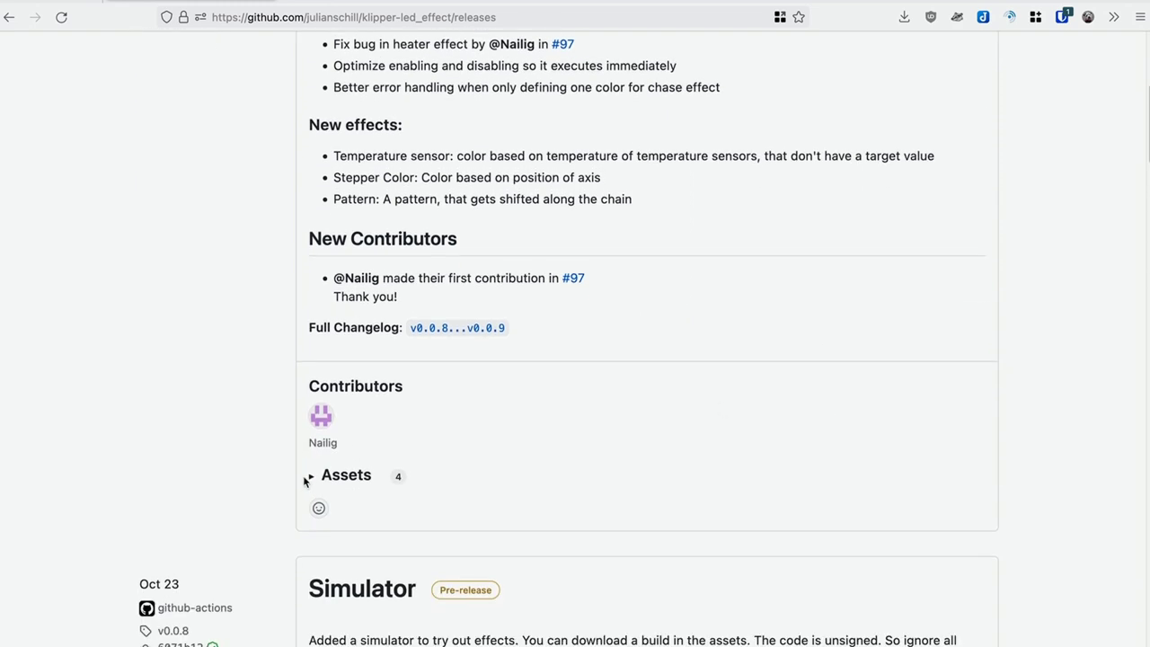
left_click(308, 479)
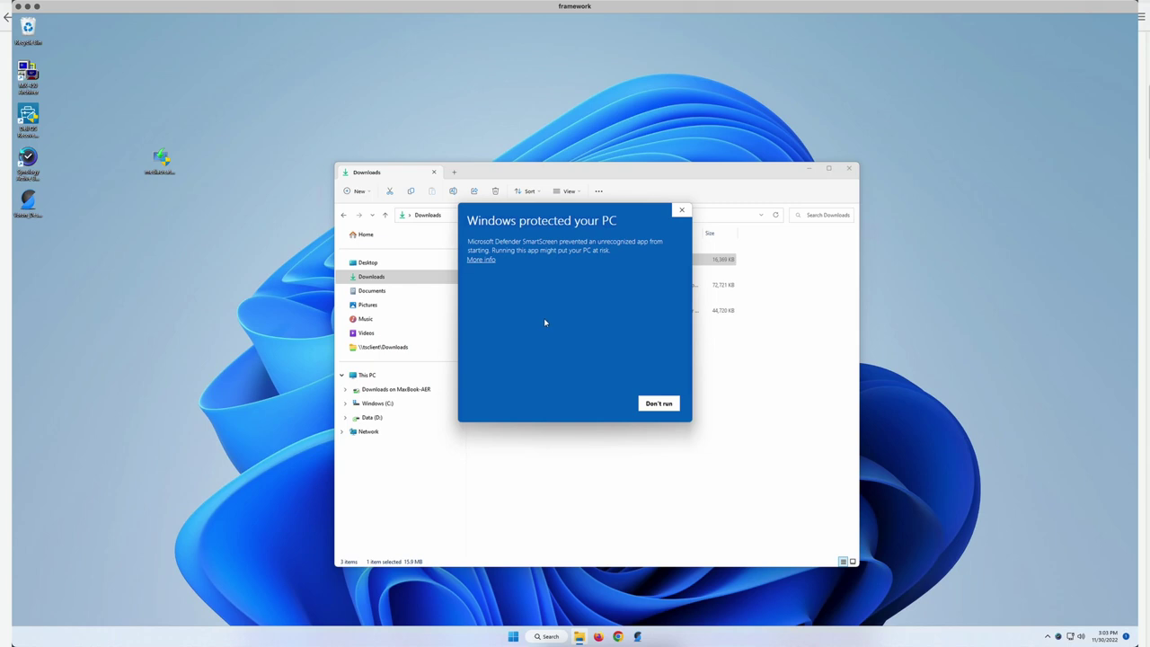
- Run the blocked ledeffect-simulator-win app anyway past the SmartScreen warning
left_click(485, 260)
left_click(588, 404)
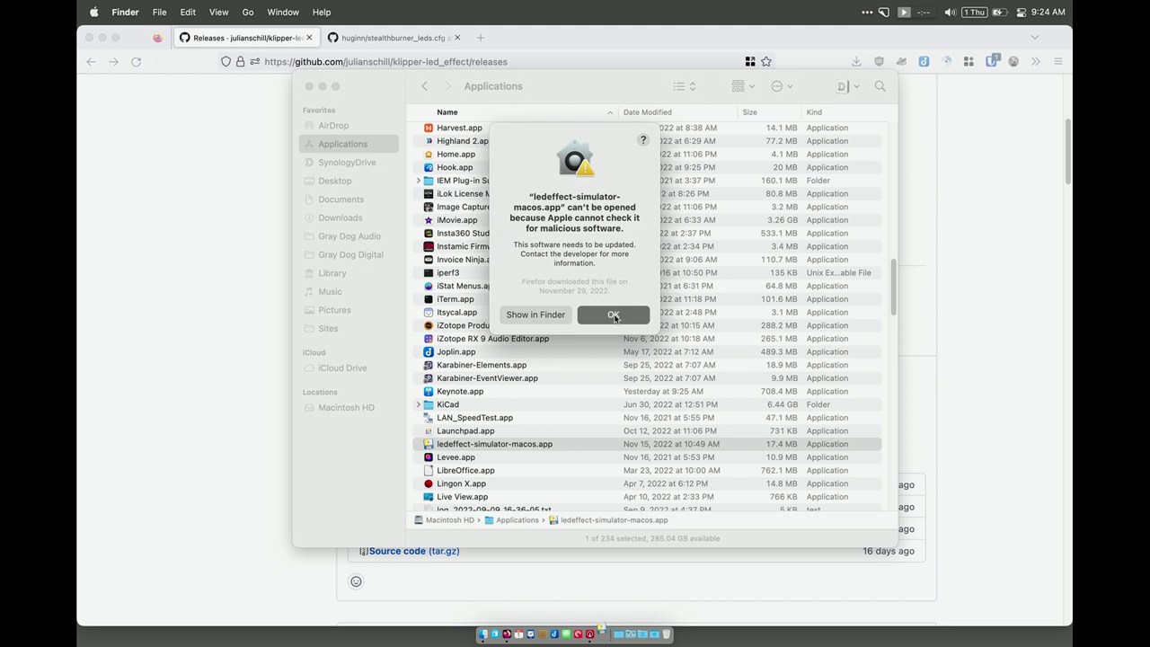
- Dismiss the can't-be-opened alert for ledeffect-simulator-macos.app and bring up the Apple menu
left_click(615, 316)
left_click(94, 12)
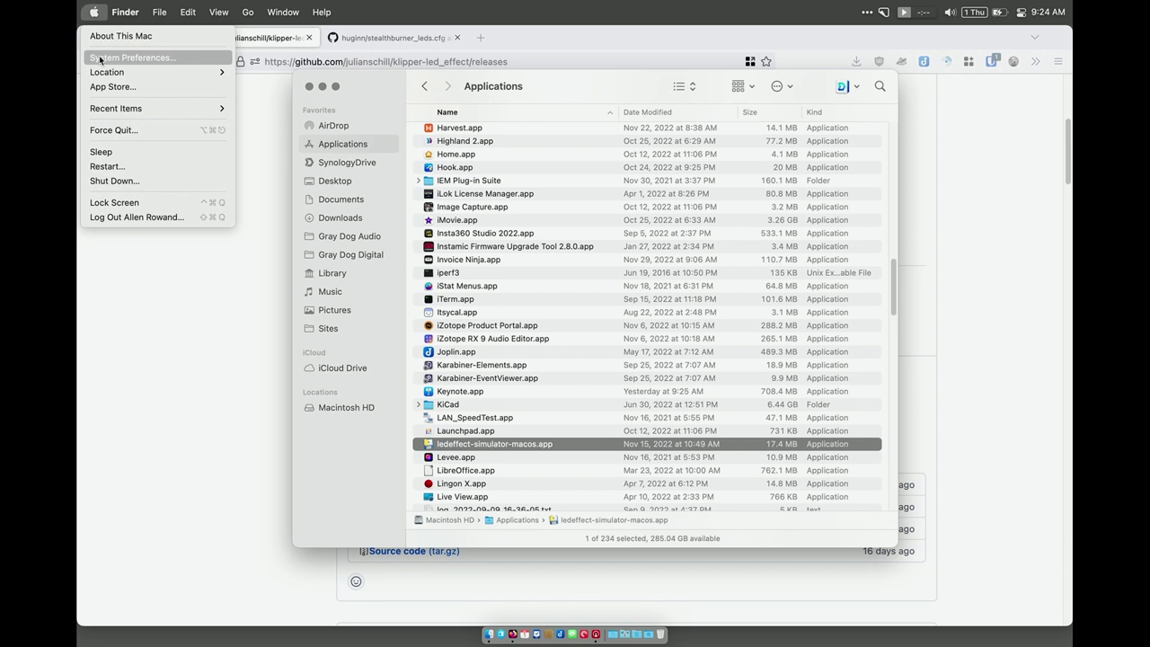
- Allow ledeffect-simulator-macos.app via Open Anyway in Security & Privacy, then relock the settings
left_click(130, 57)
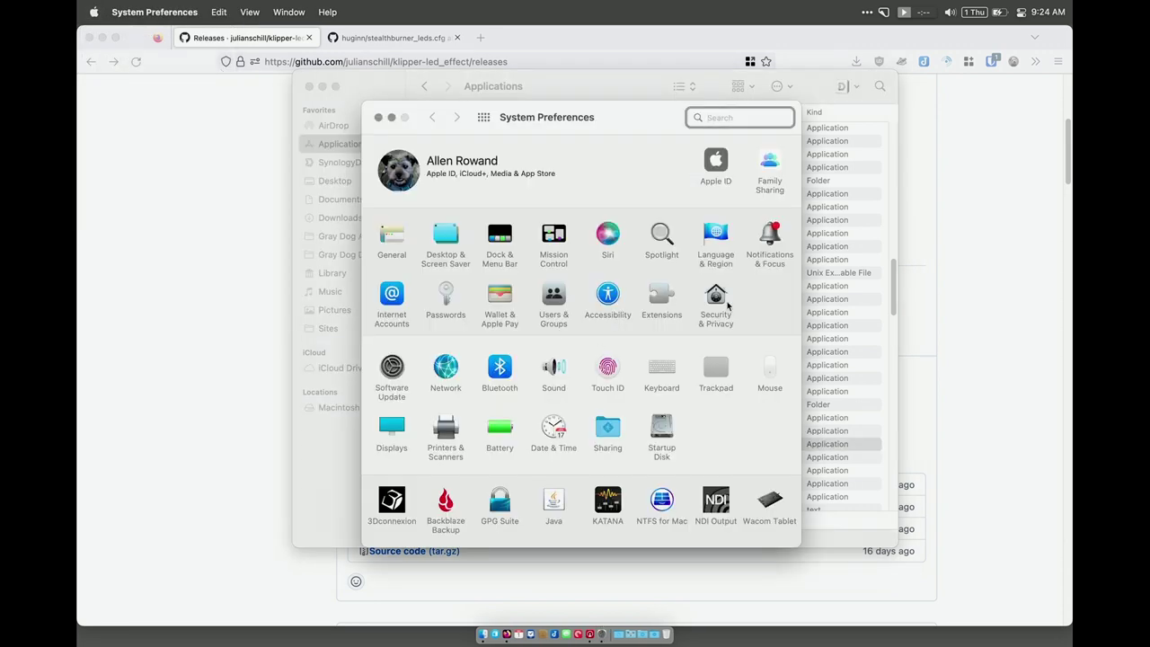
left_click(727, 306)
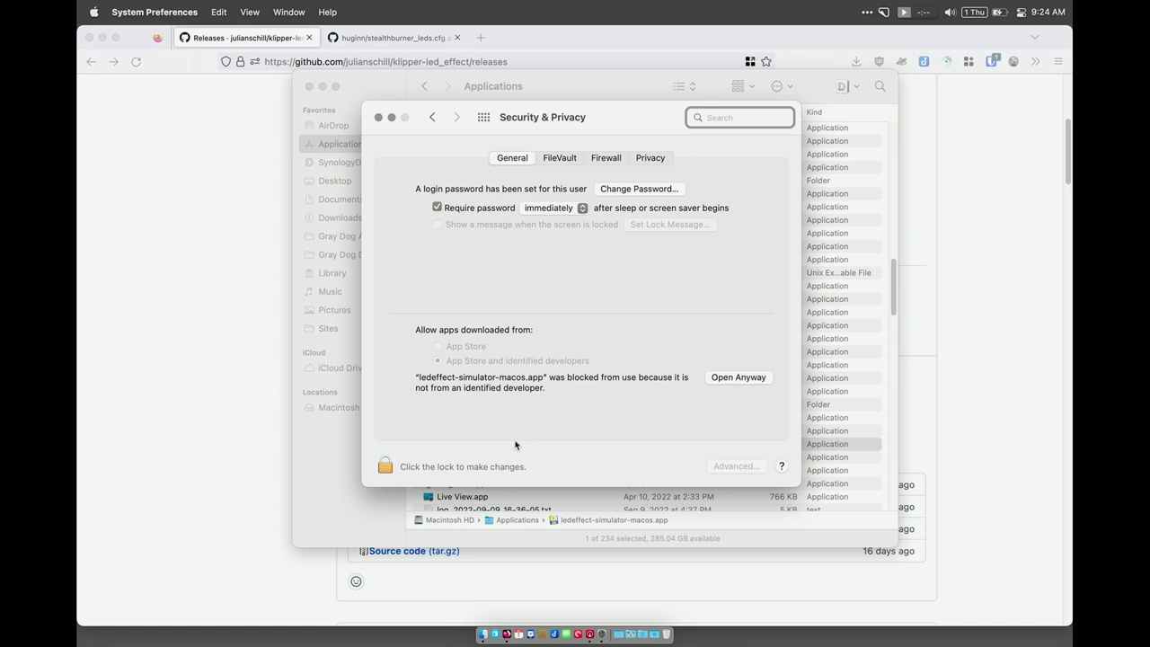
left_click(384, 469)
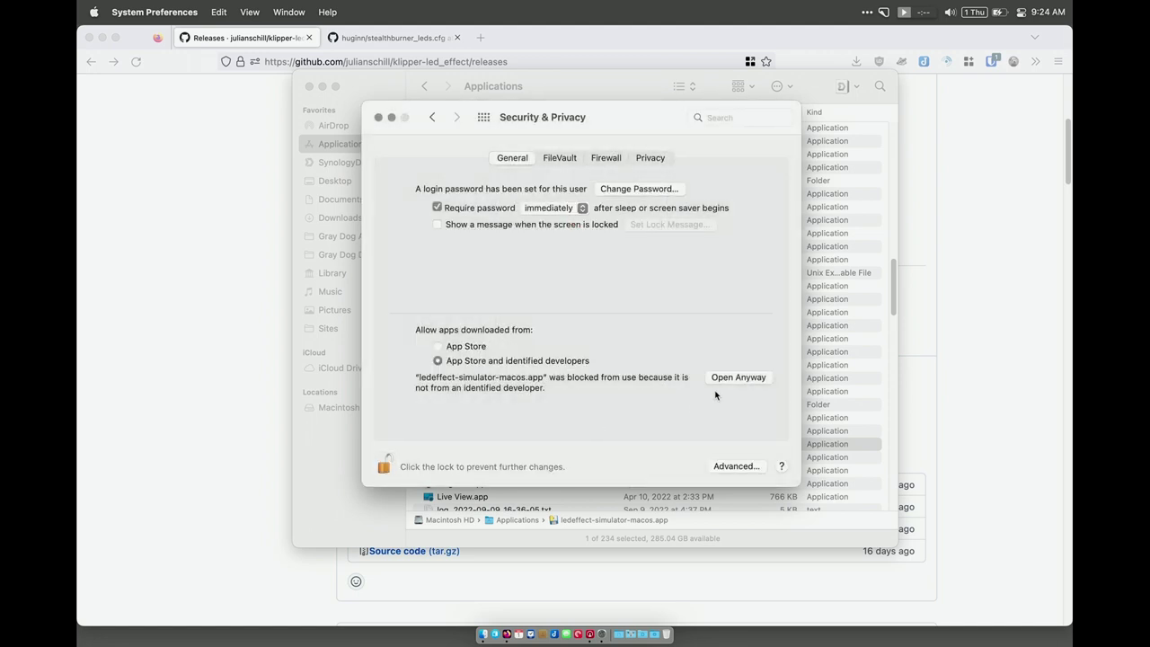
left_click(737, 378)
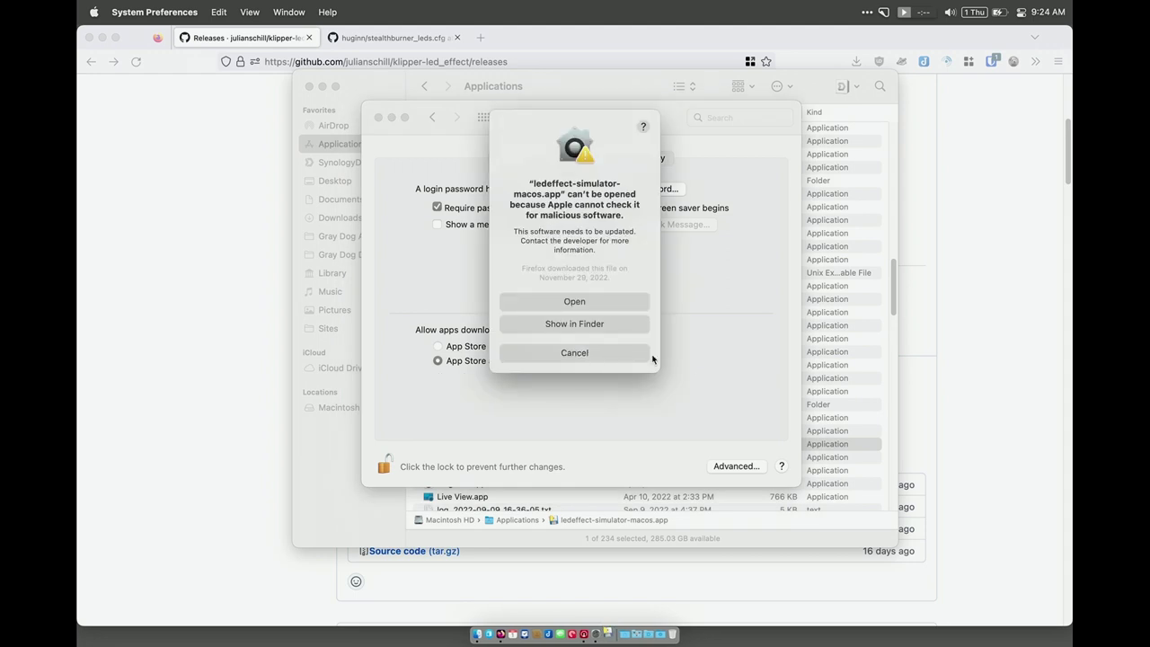
left_click(601, 303)
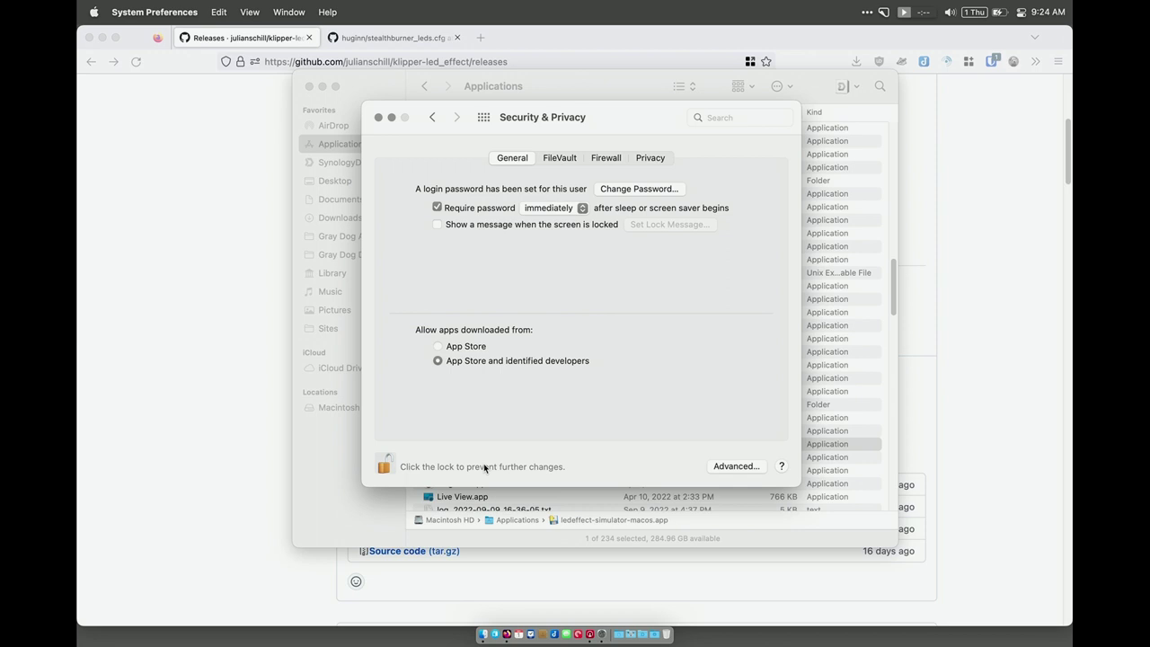
left_click(385, 464)
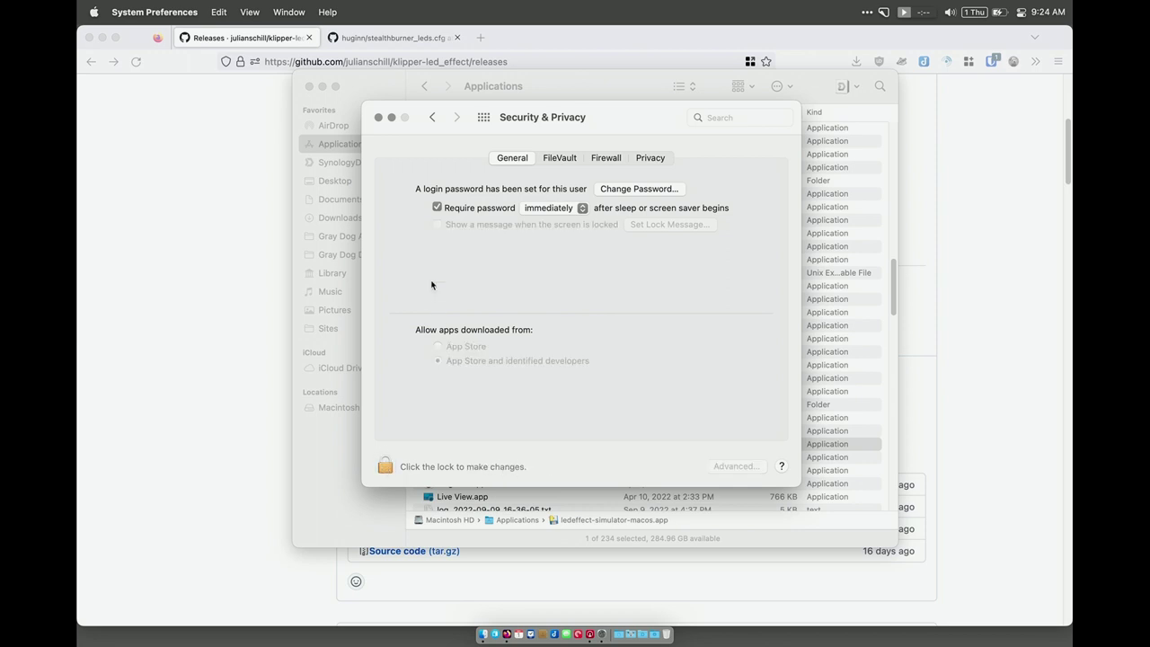
- Close System Preferences and deactivate the gradient effect layer in the simulator
left_click(378, 117)
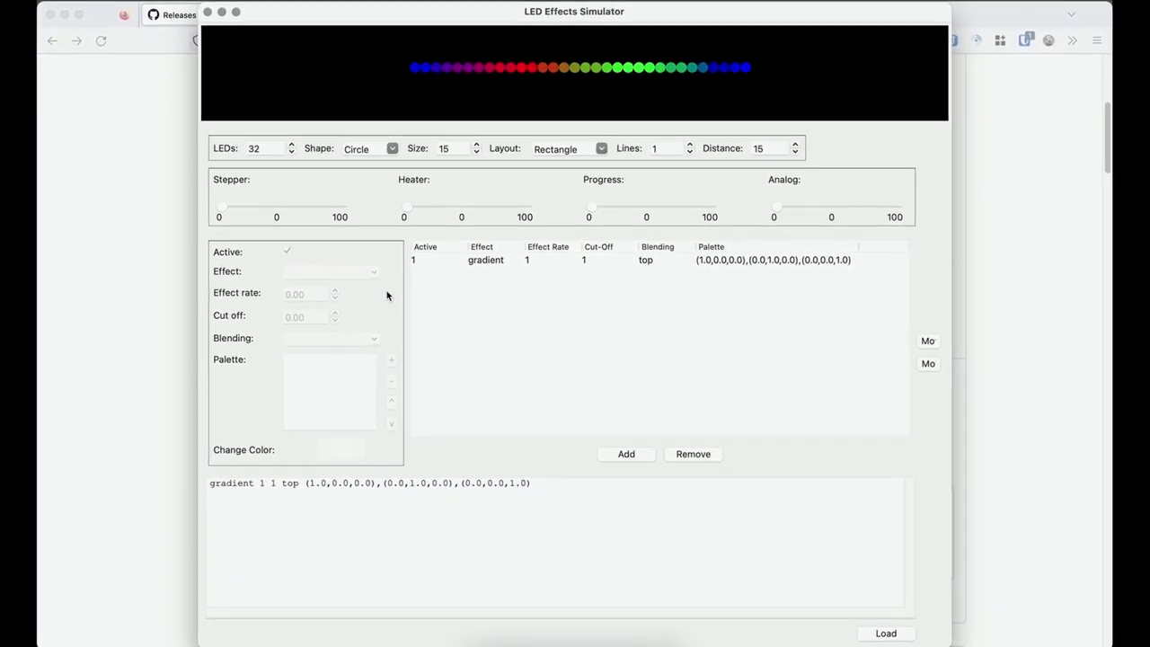
left_click(454, 261)
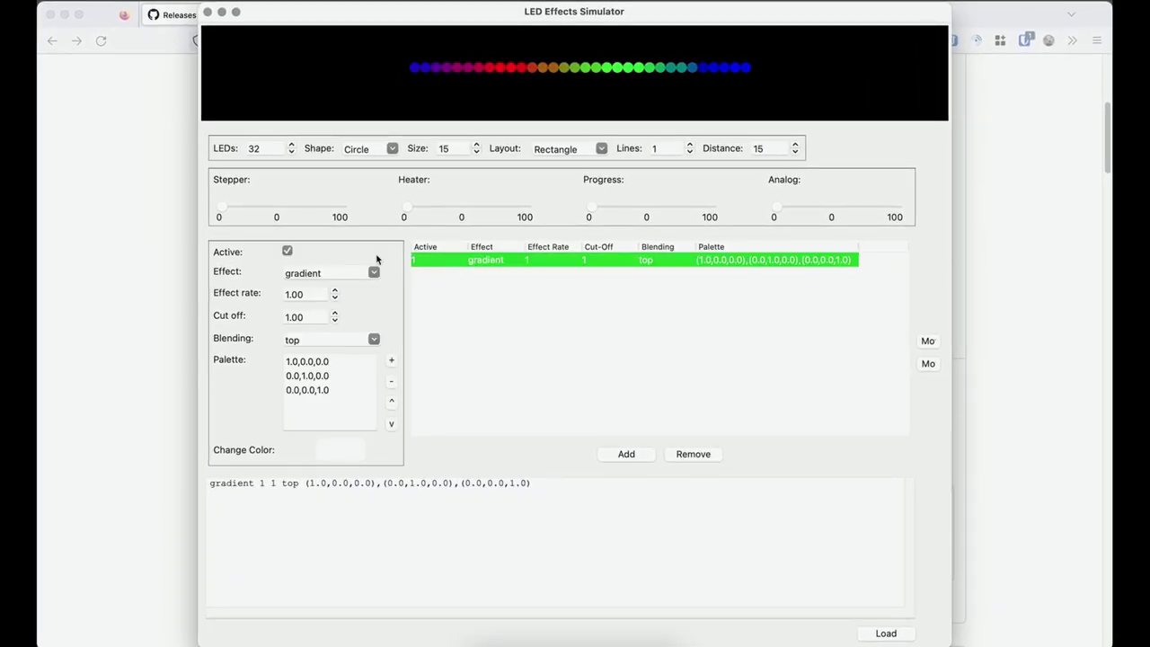
left_click(288, 251)
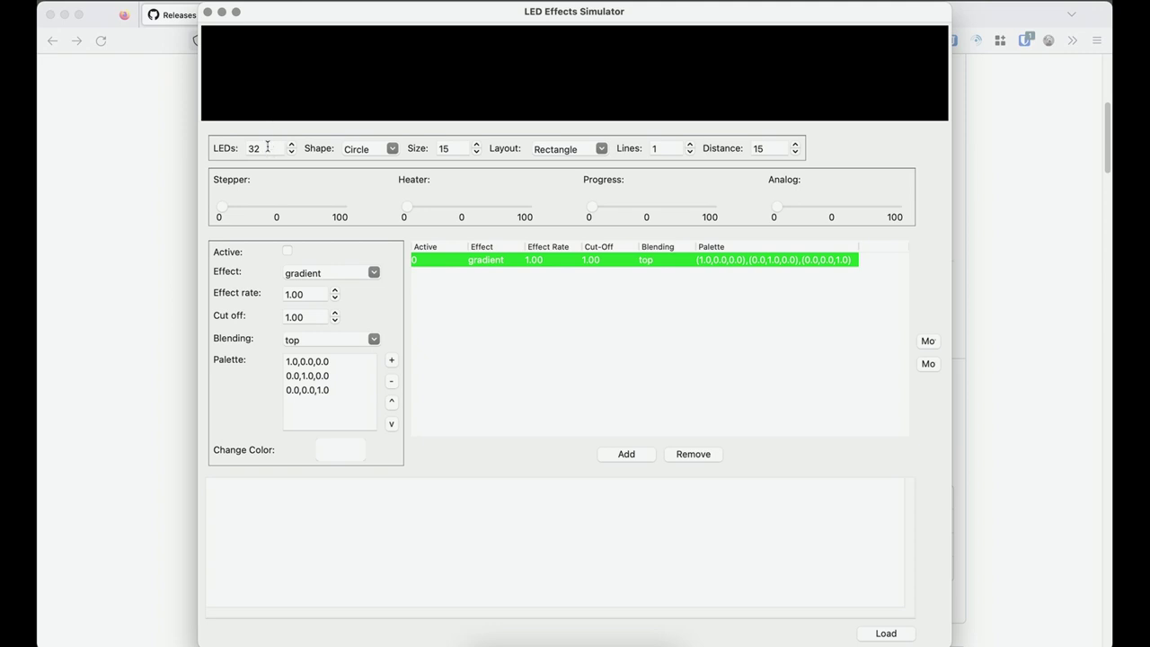
left_click(360, 150)
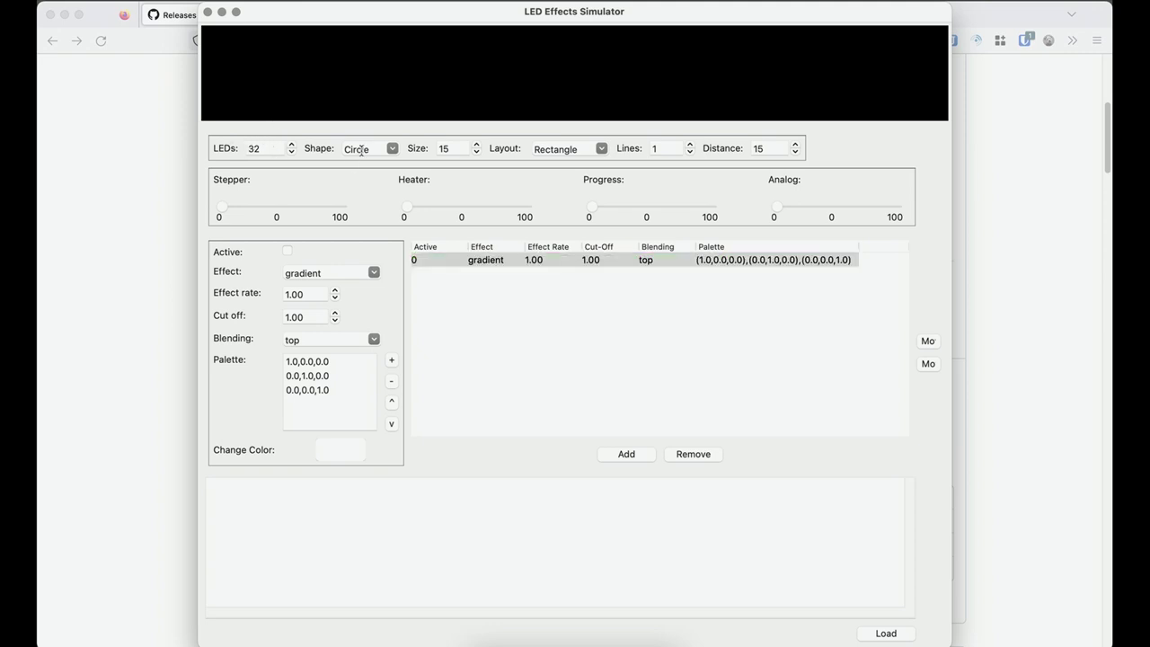
left_click(391, 149)
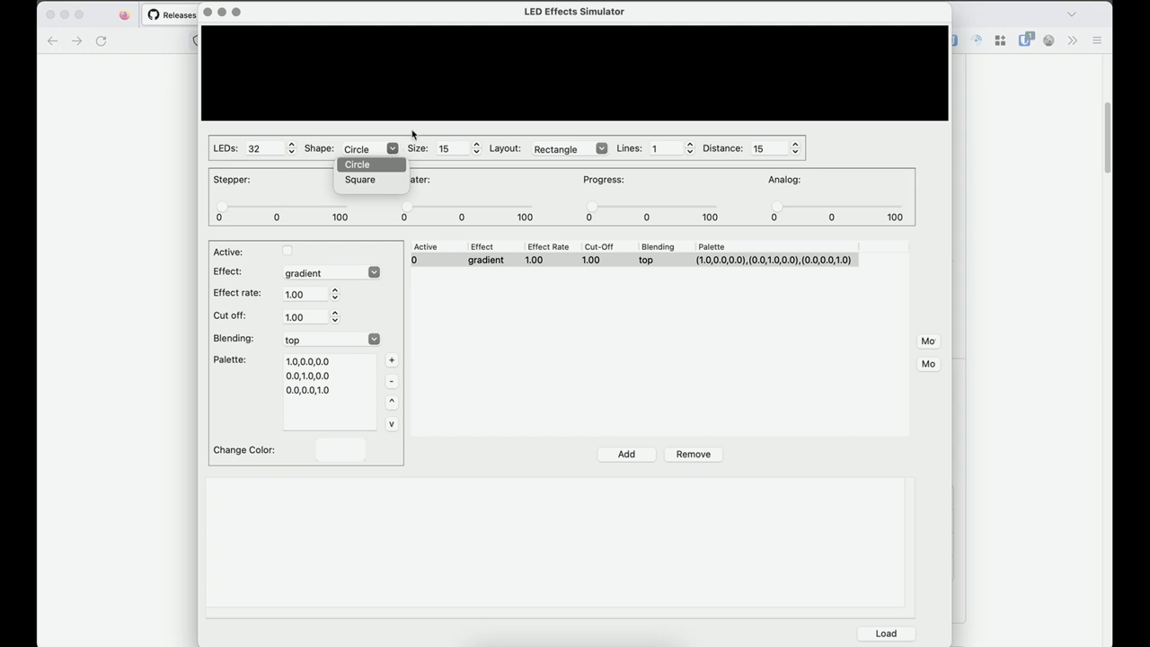
left_click(412, 135)
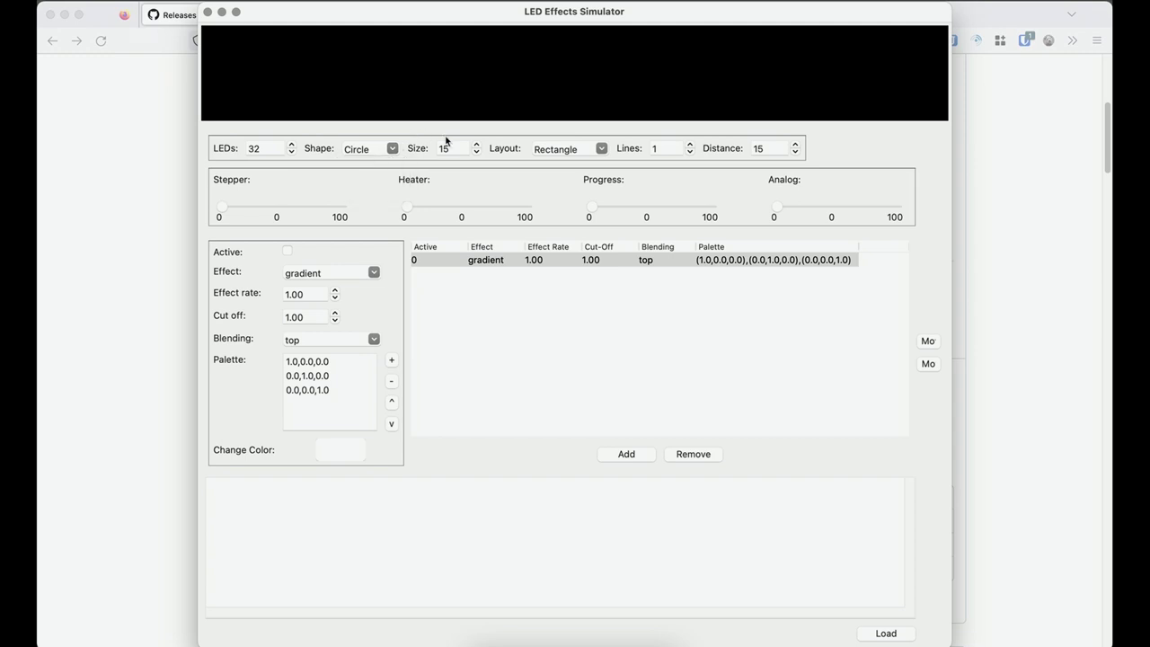
left_click(602, 150)
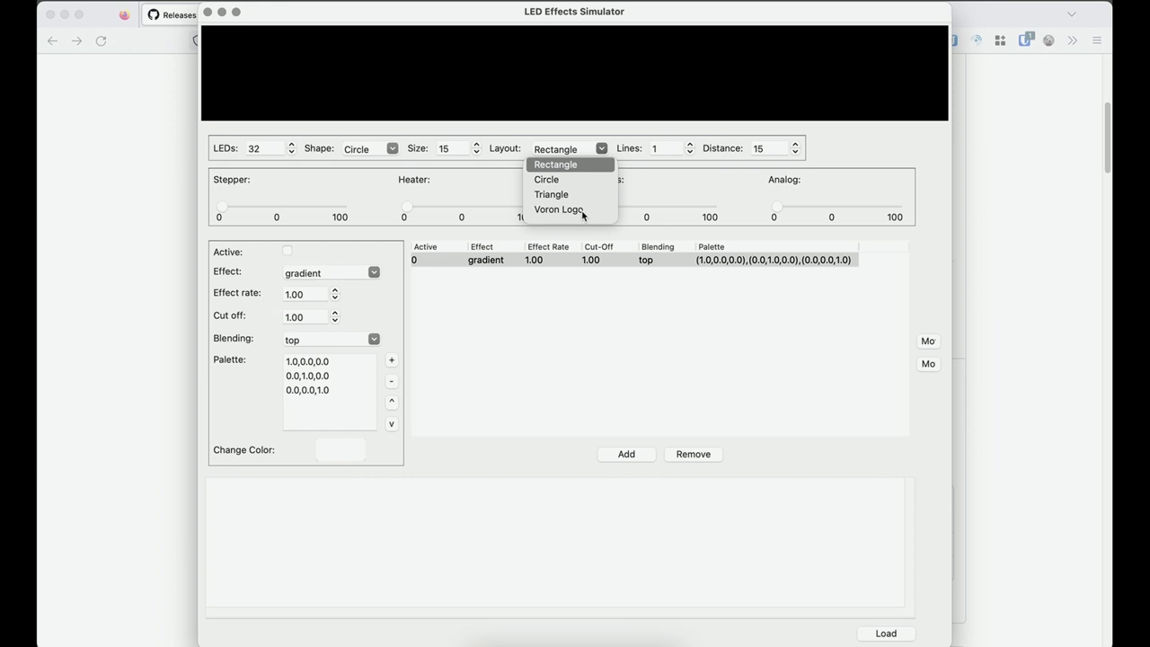
left_click(680, 163)
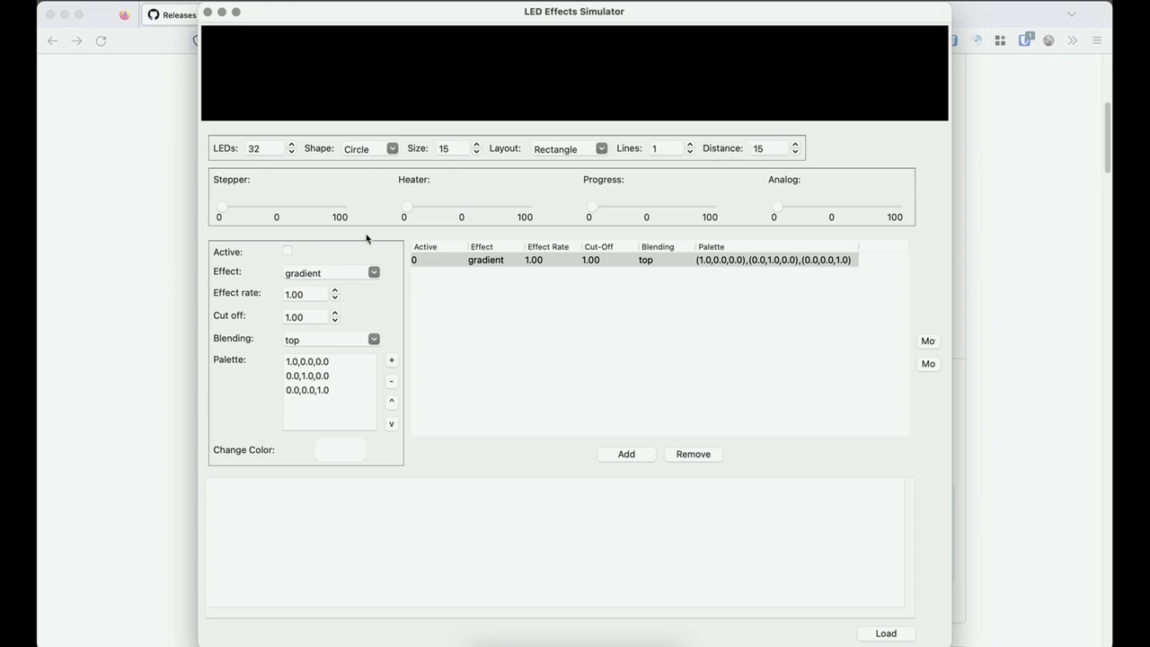
- Reactivate the gradient effect and render the LEDs as squares
left_click(287, 251)
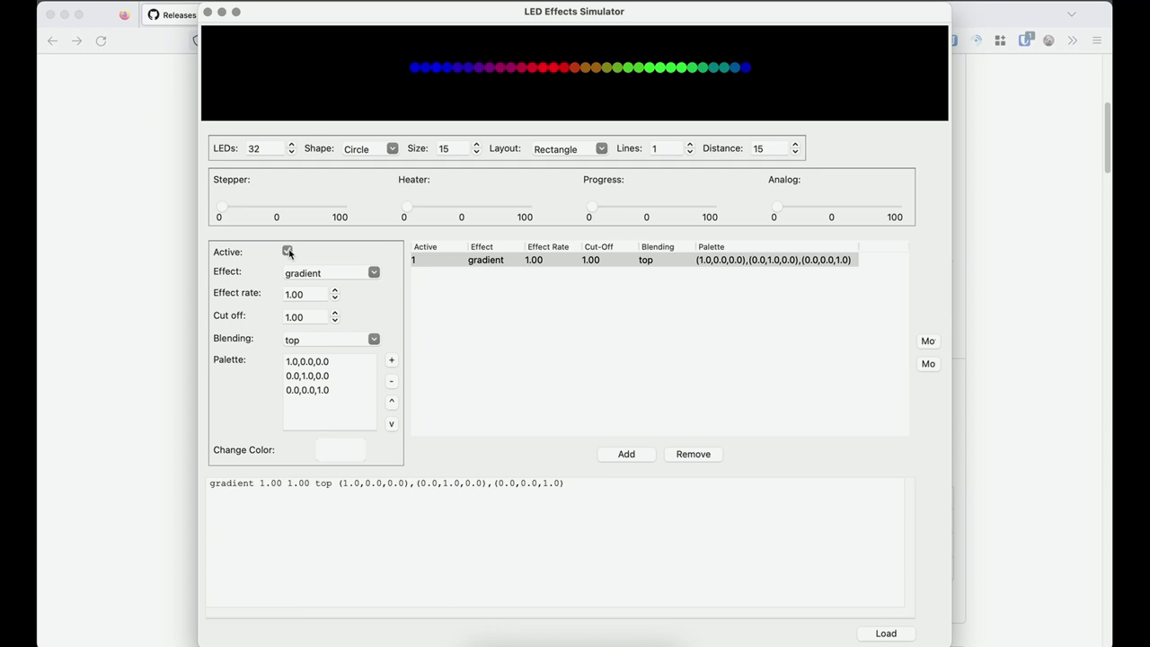
left_click(382, 149)
left_click(360, 180)
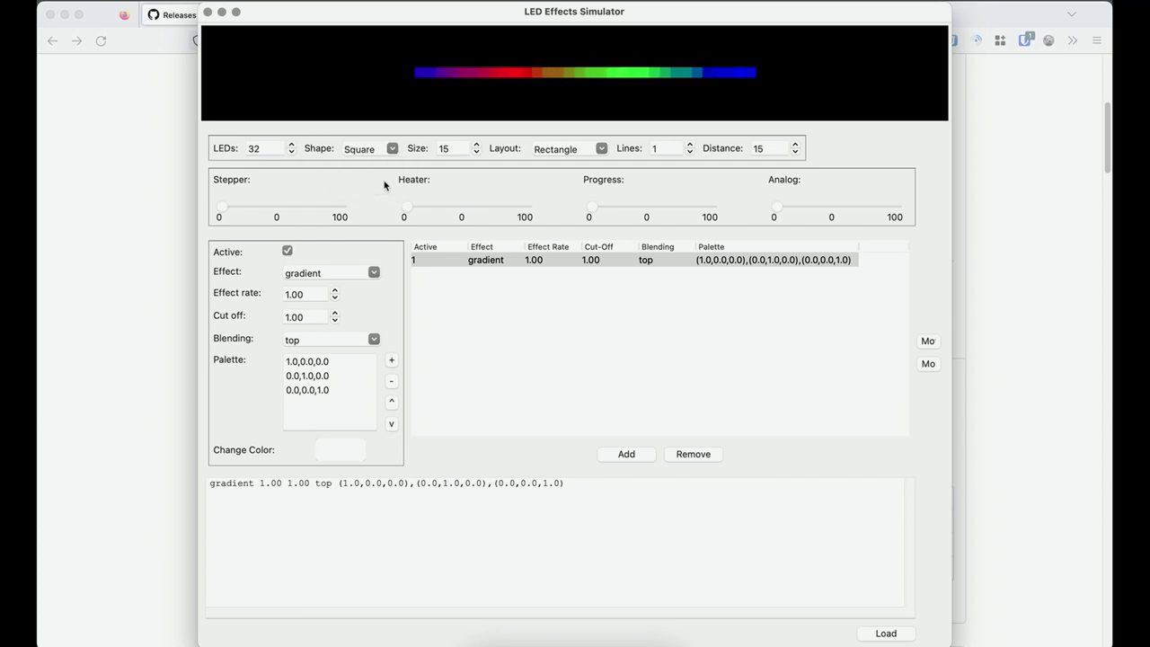
left_click(393, 151)
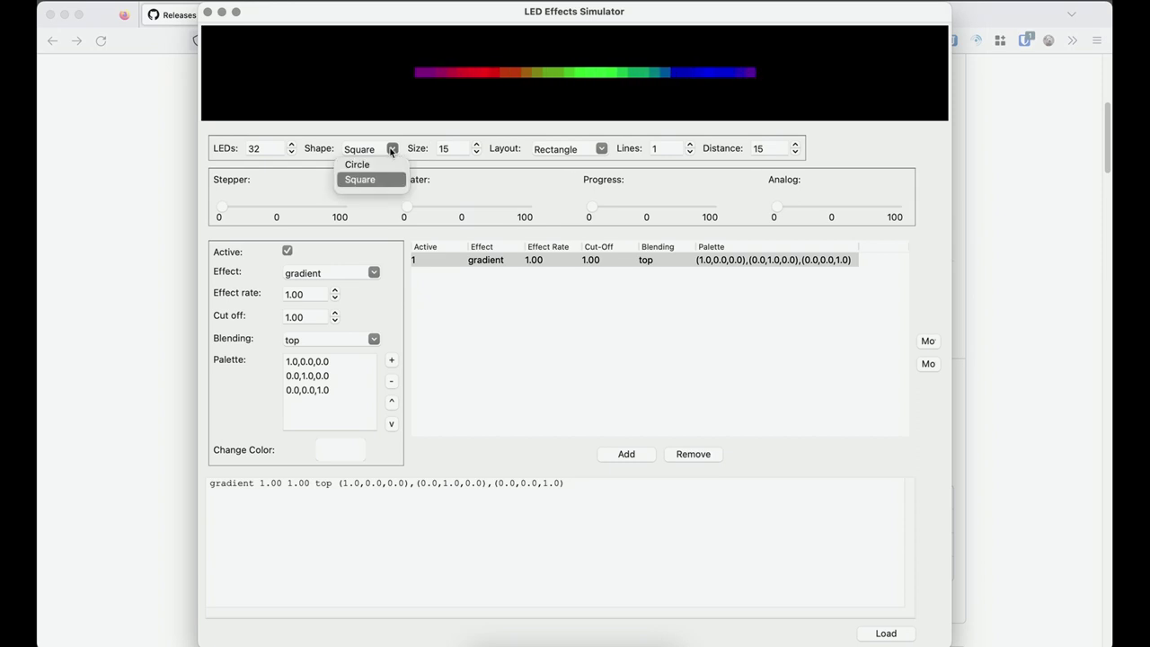
left_click(452, 127)
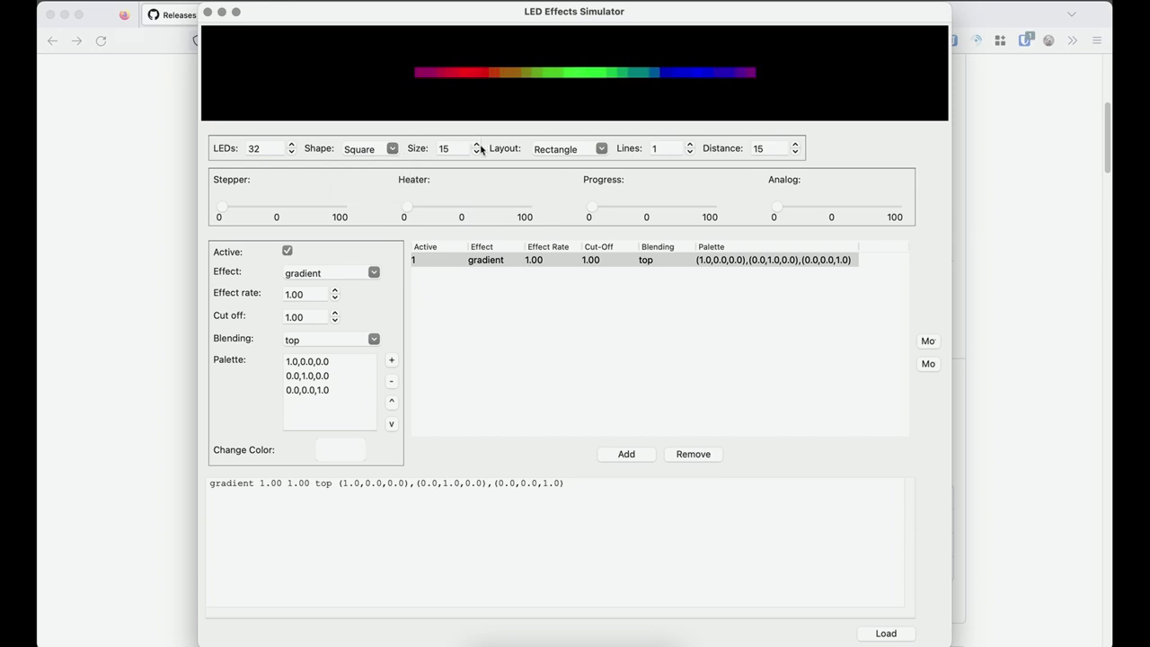
scroll(475, 158, "up", 5)
scroll(475, 159, "down", 5)
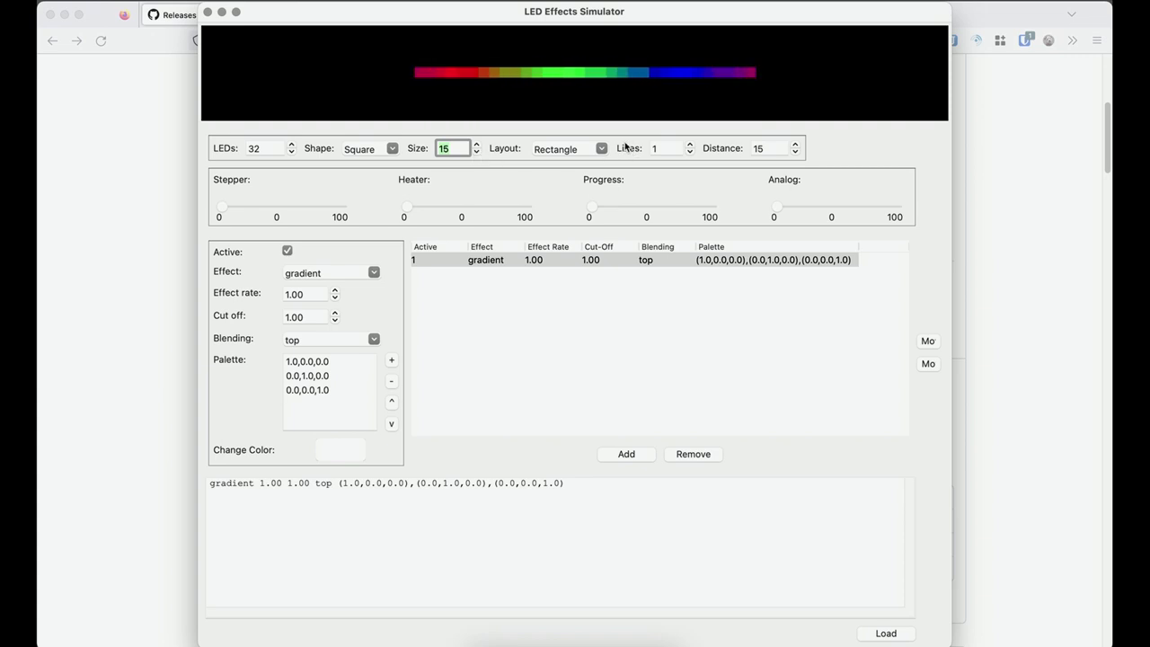
- Try the Circle and Triangle layouts, then settle on the Voron Logo layout
left_click(601, 148)
left_click(558, 181)
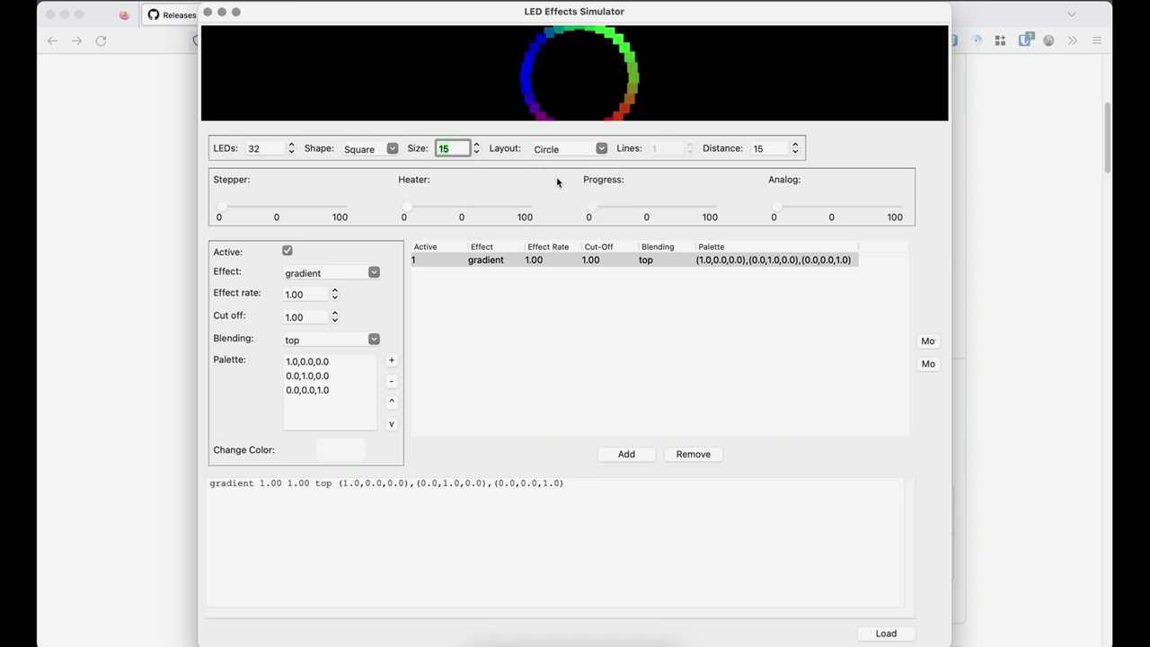
left_click(601, 149)
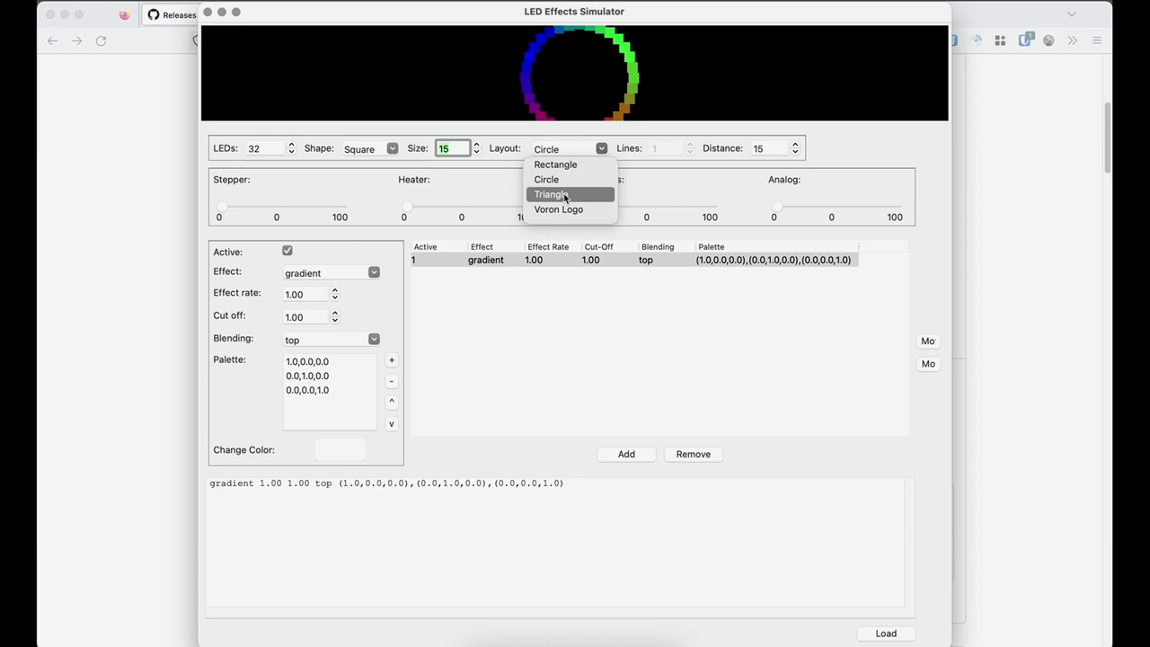
left_click(555, 194)
left_click(601, 152)
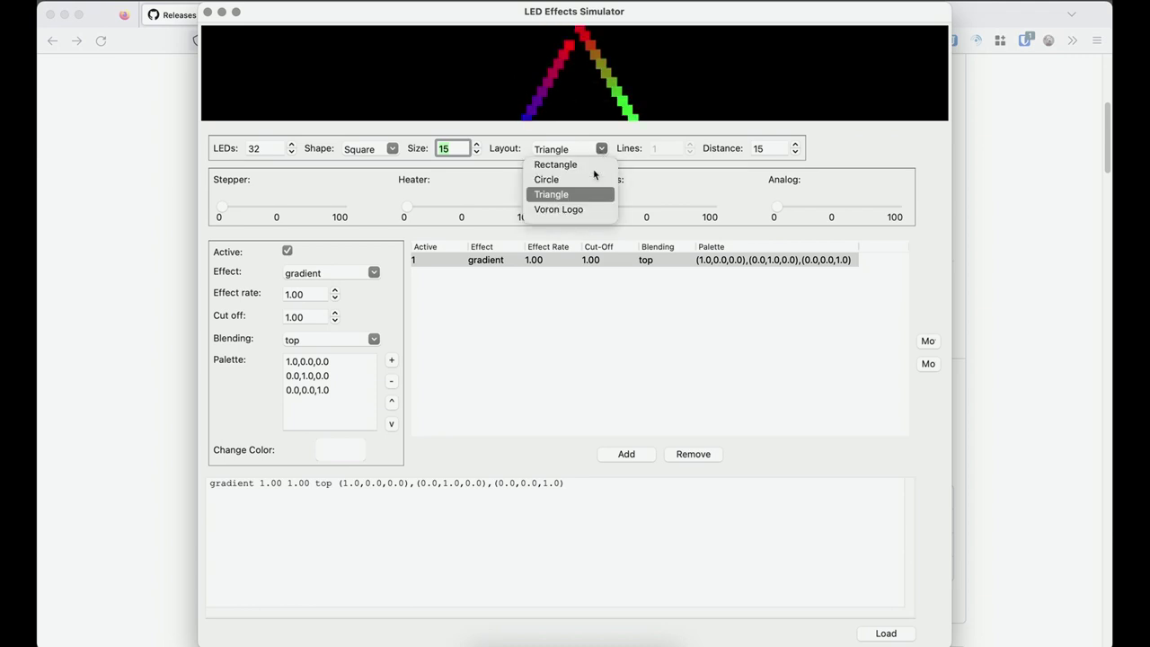
left_click(562, 207)
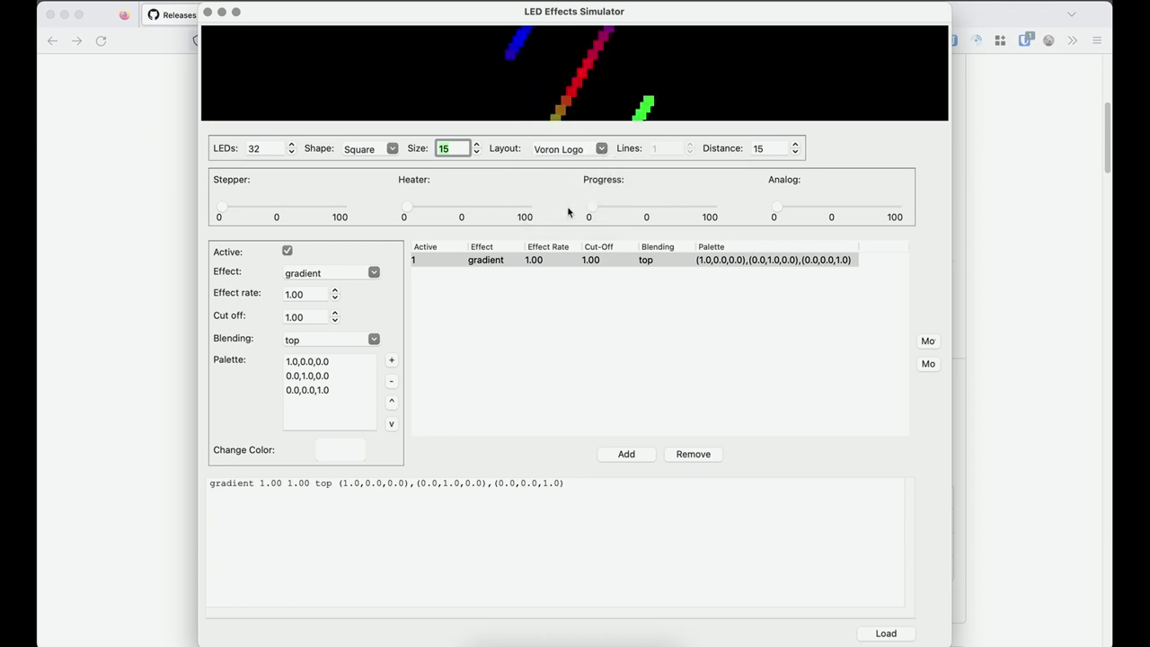
- Set the LED count to 8, raise the distance to 18, then bump LEDs to 9
double_click(269, 149)
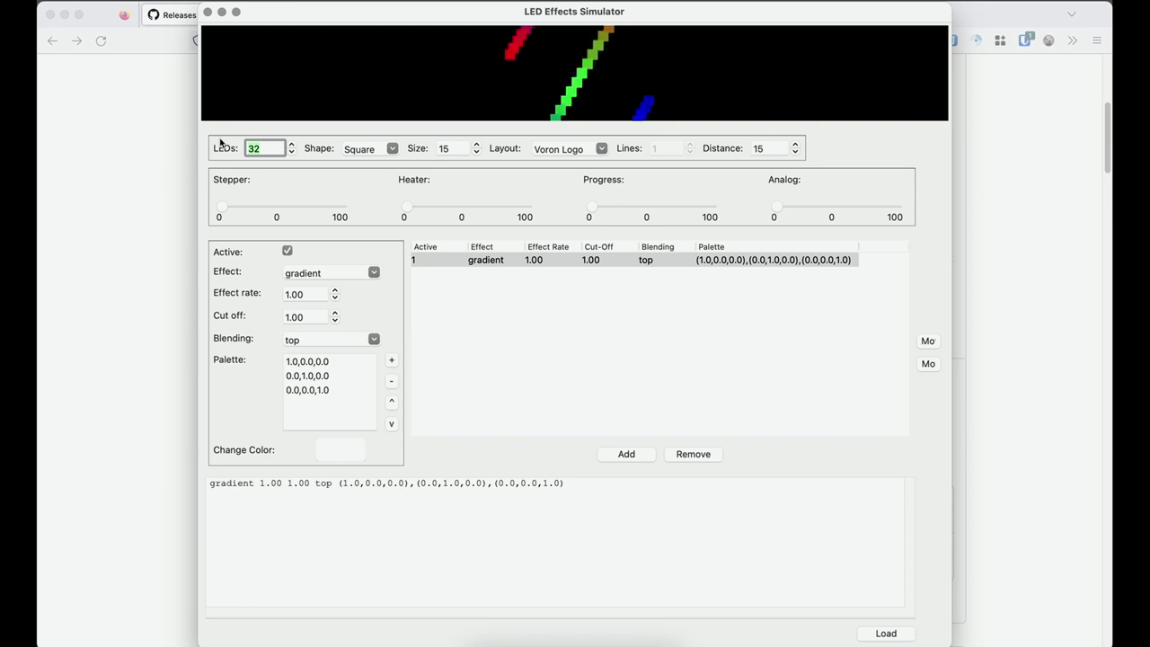
type("8")
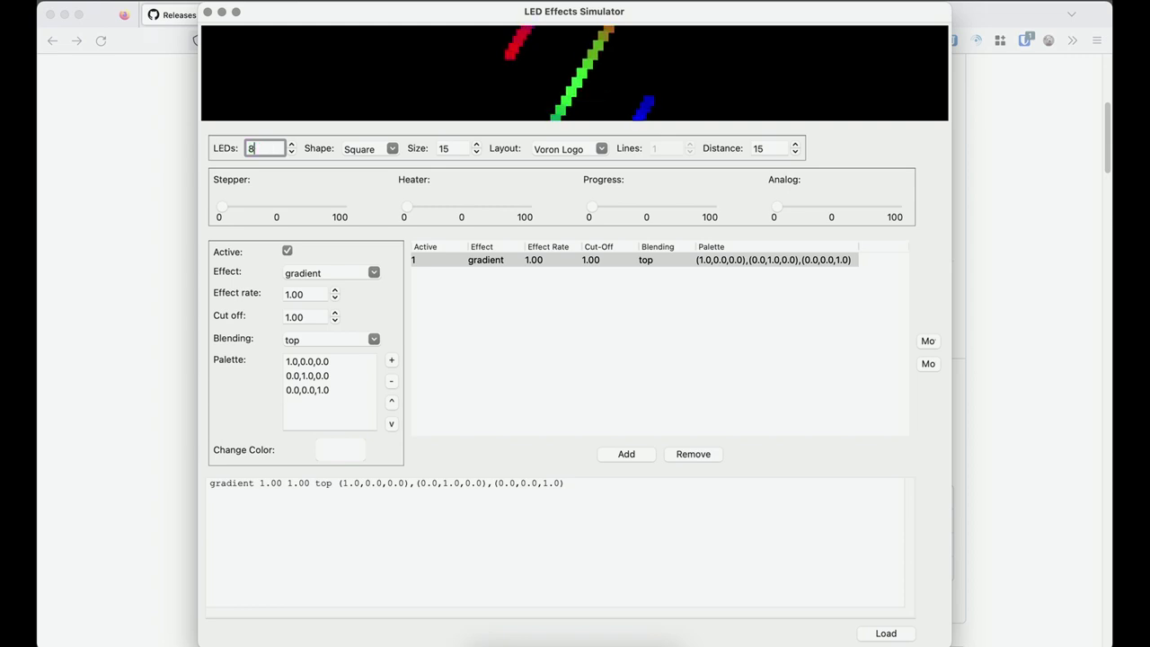
left_click(290, 176)
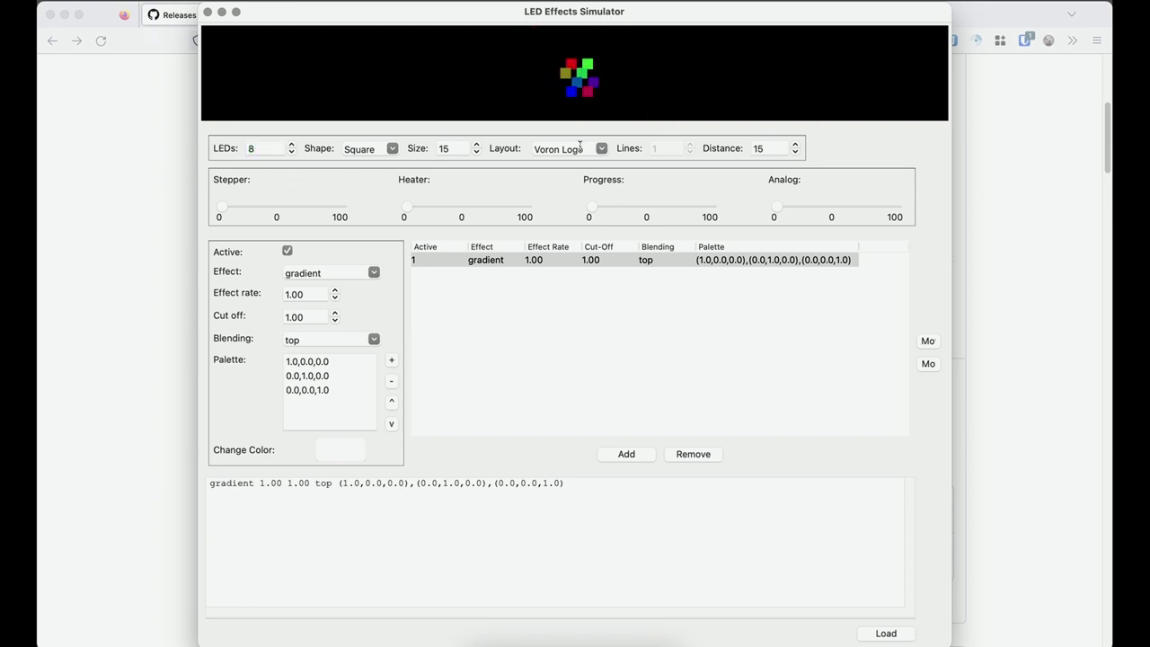
left_click(794, 145)
left_click(794, 144)
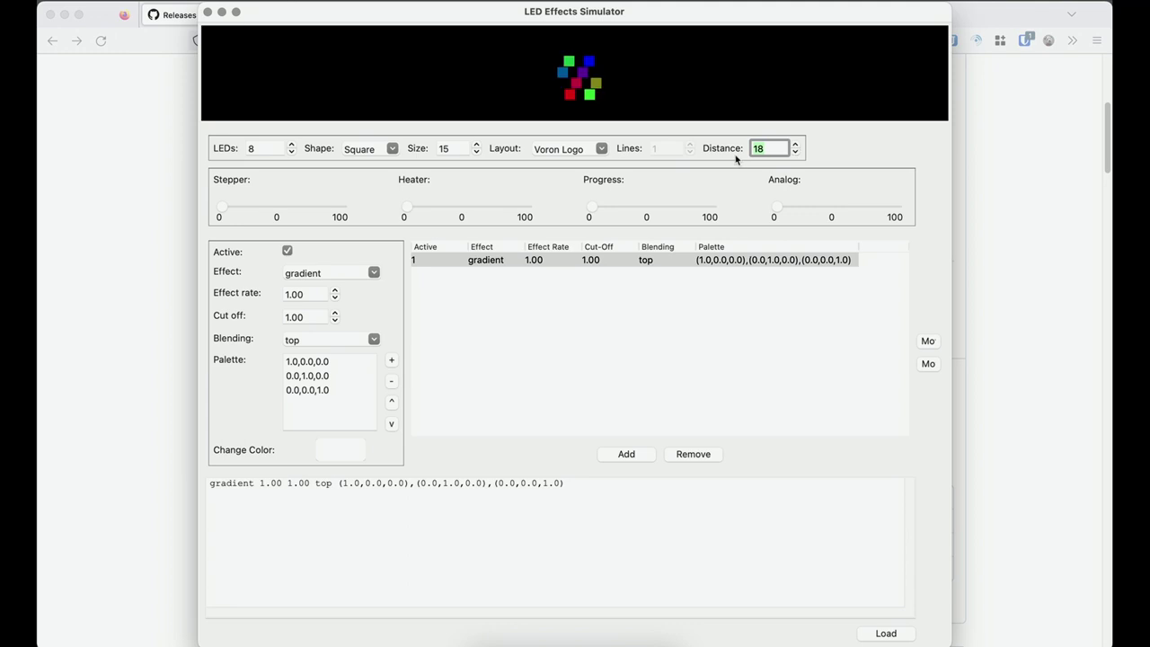
left_click(291, 143)
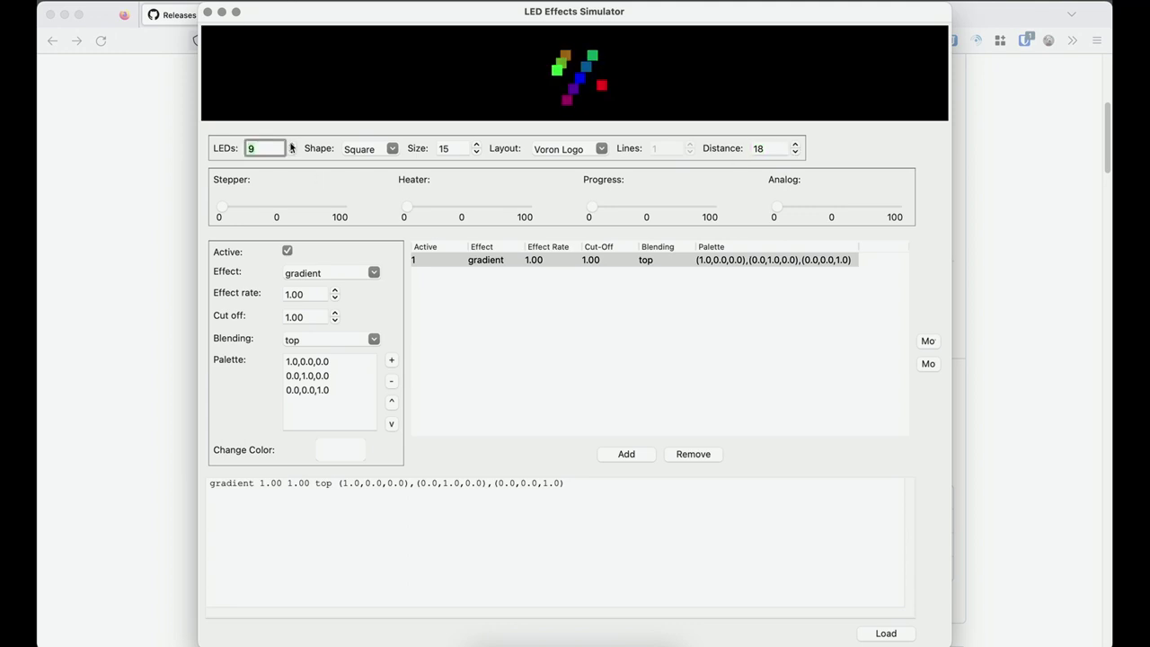
left_click(593, 148)
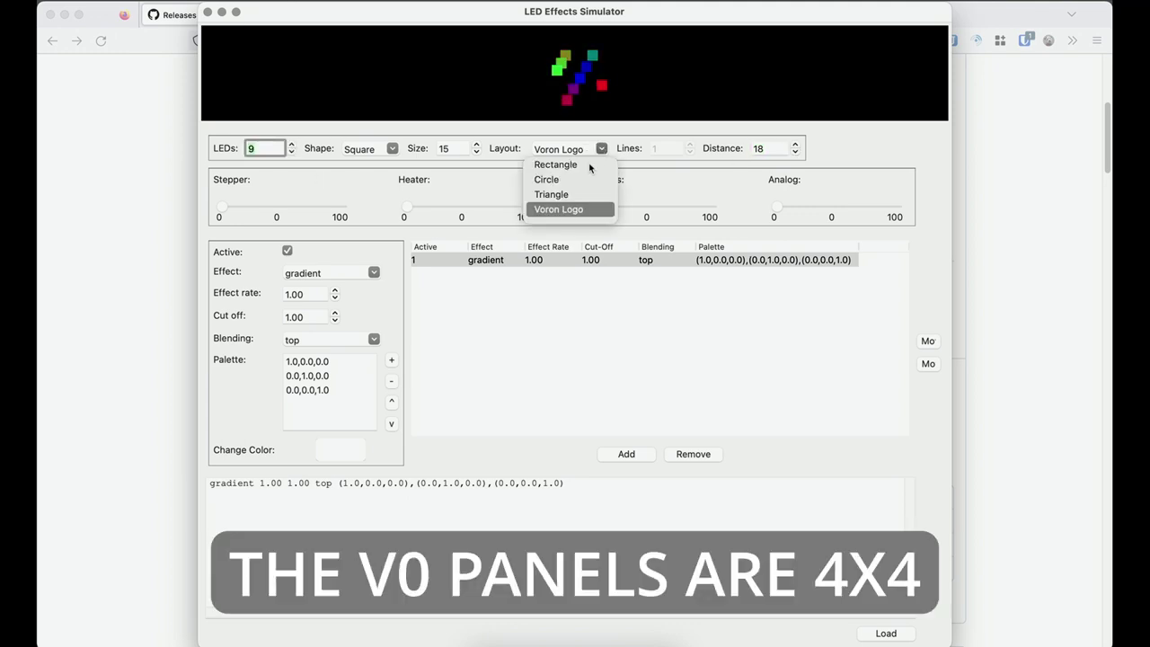
- Switch to the Rectangle layout with 3 lines to form a 3×3 grid
left_click(588, 165)
left_click(690, 144)
left_click(690, 144)
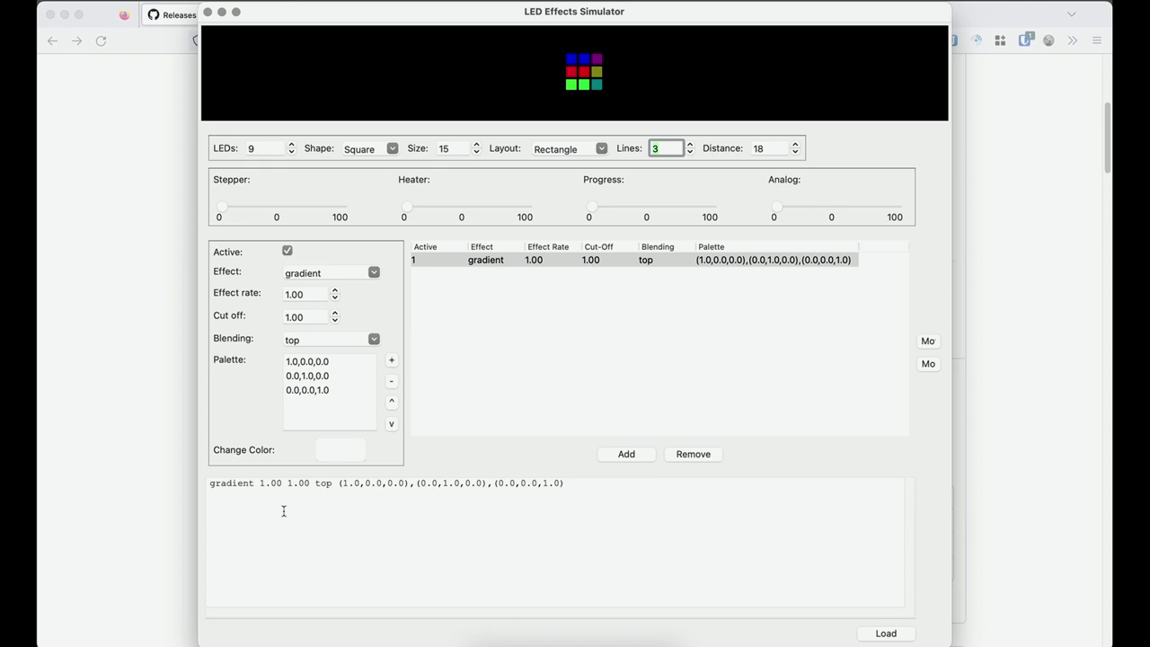
left_click(584, 500)
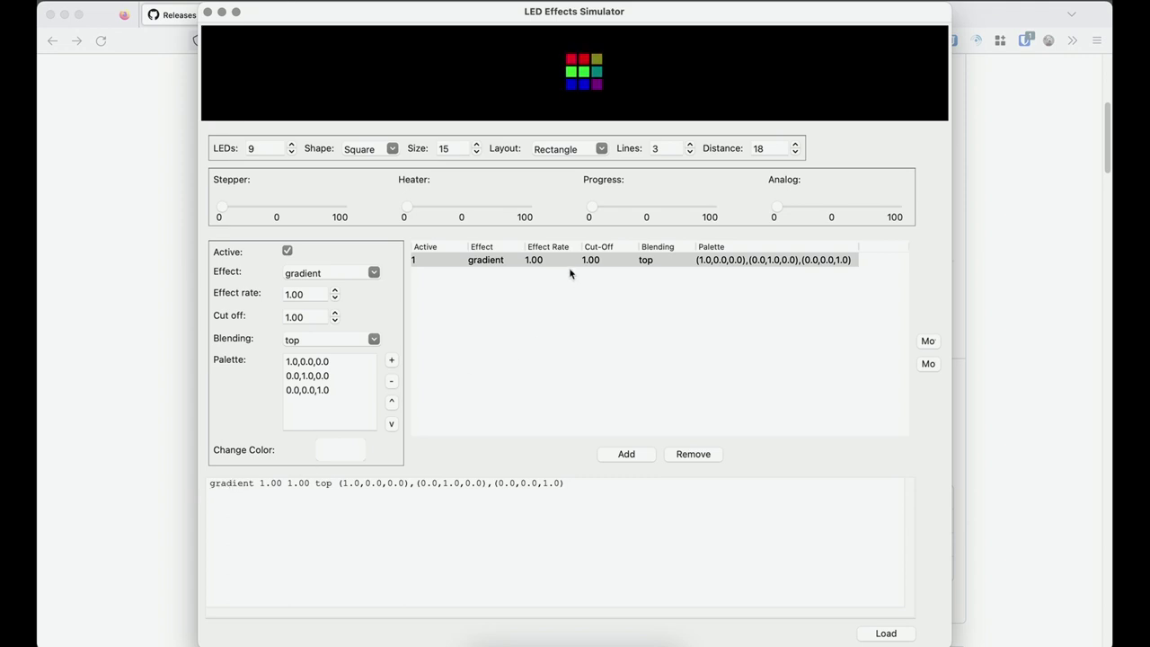
- Pick static from the Effect list so the layer shows a red, green, blue palette
left_click(374, 272)
left_click(354, 292)
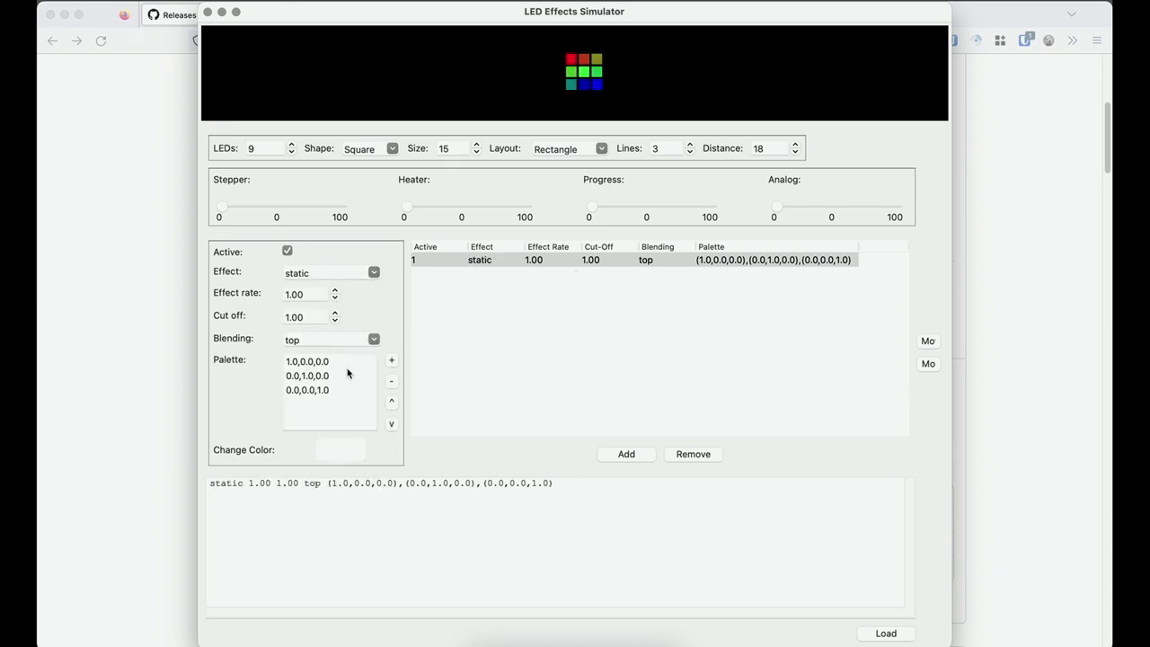
left_click(255, 494)
- Copy comet layer line 418 from stealthburner_leds.cfg and return to the simulator
left_click(126, 342)
left_click(381, 15)
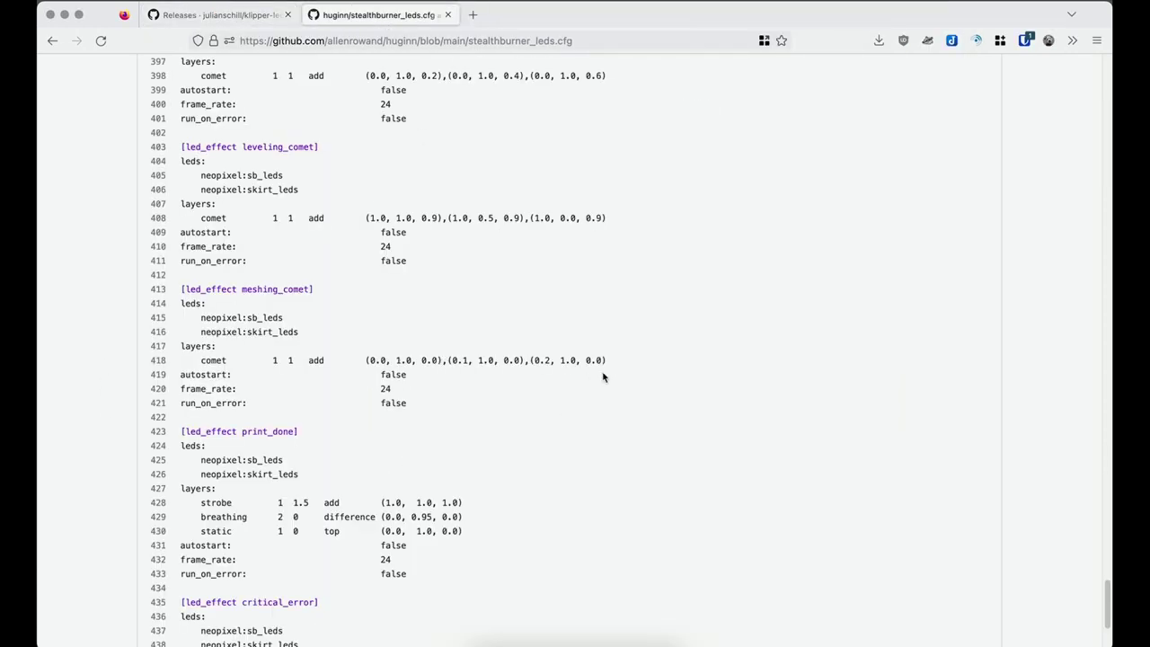
triple_click(551, 358)
key("ctrl+c")
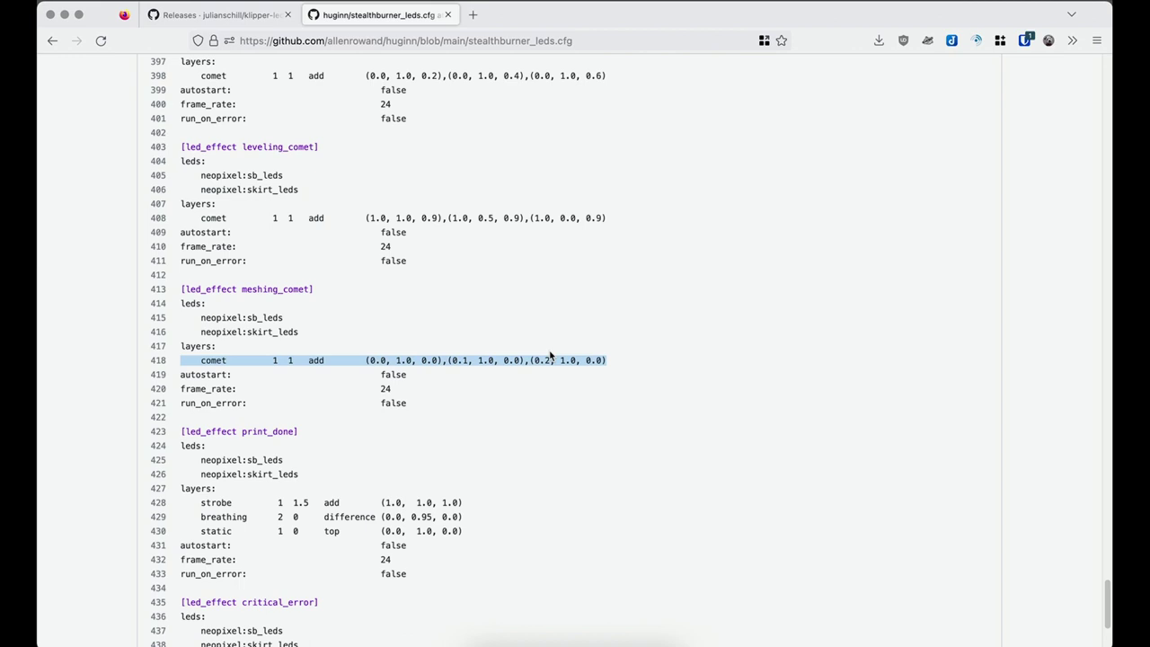
left_click(606, 611)
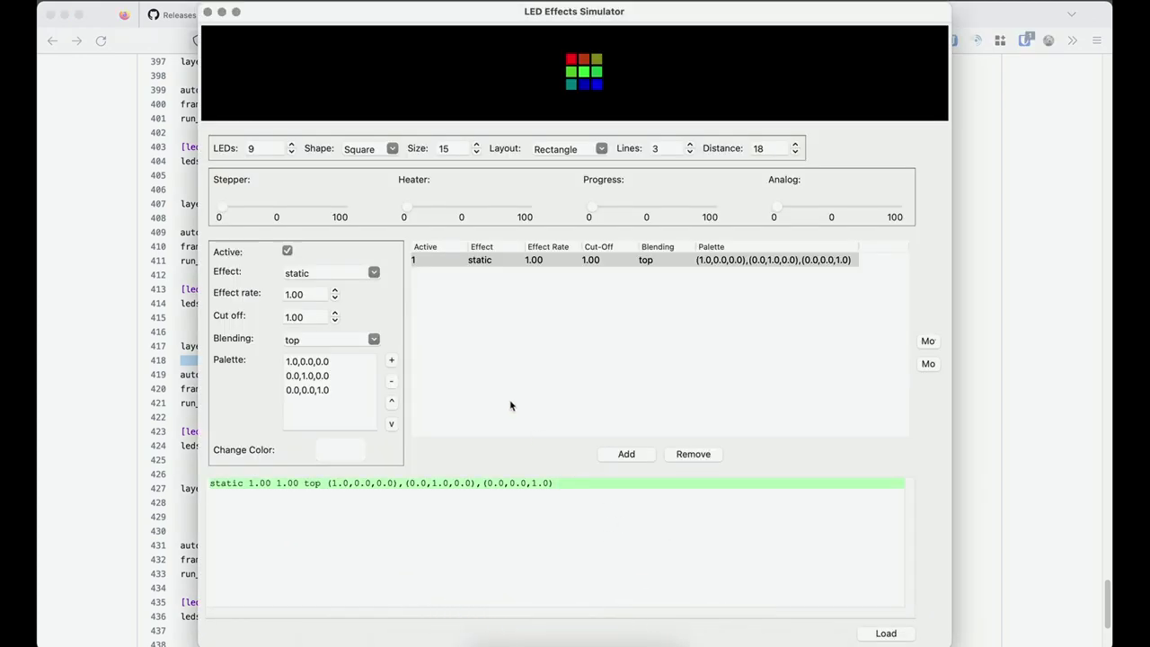
- Paste the green comet layer line into the definition and load it
key("ctrl+v")
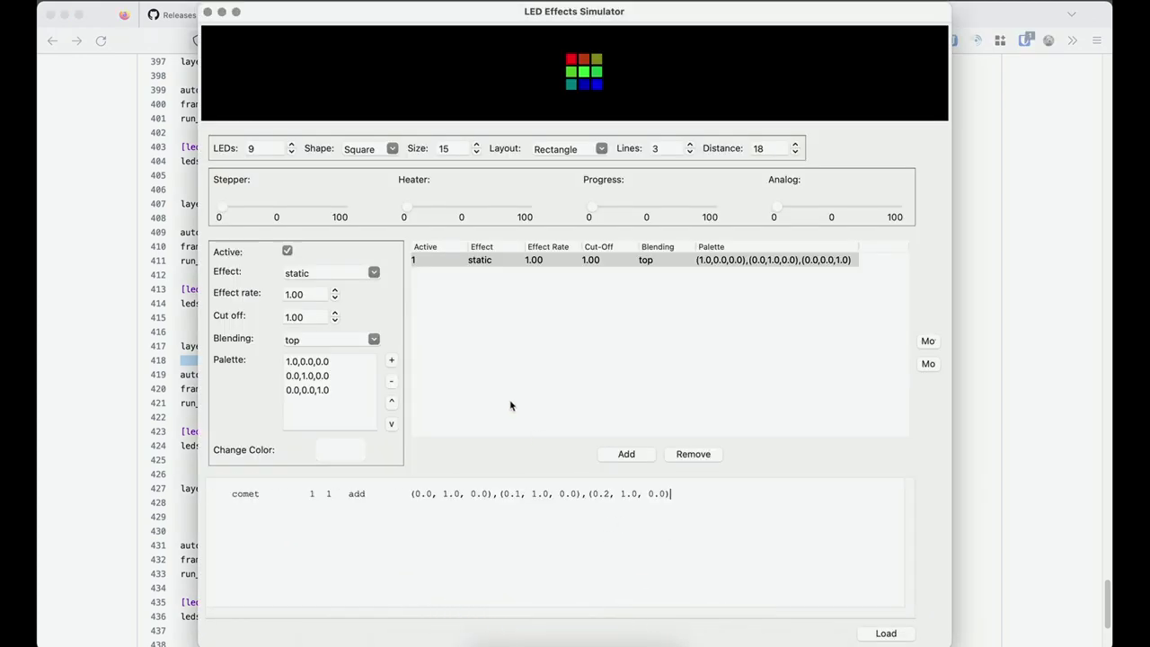
left_click(230, 493)
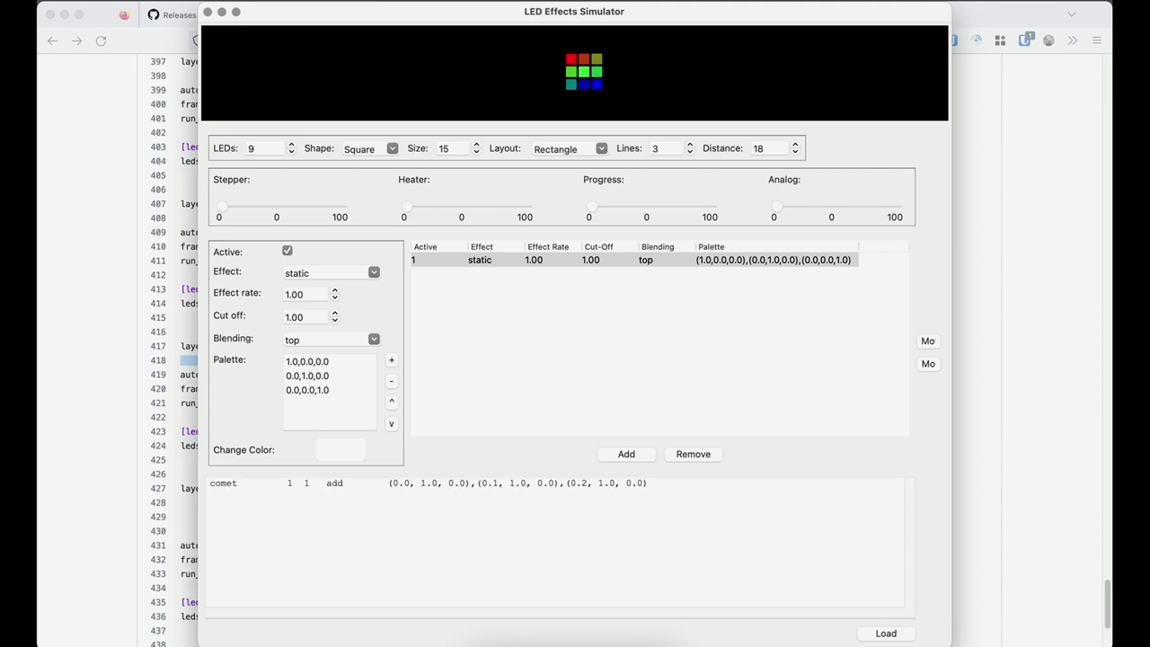
left_click(876, 633)
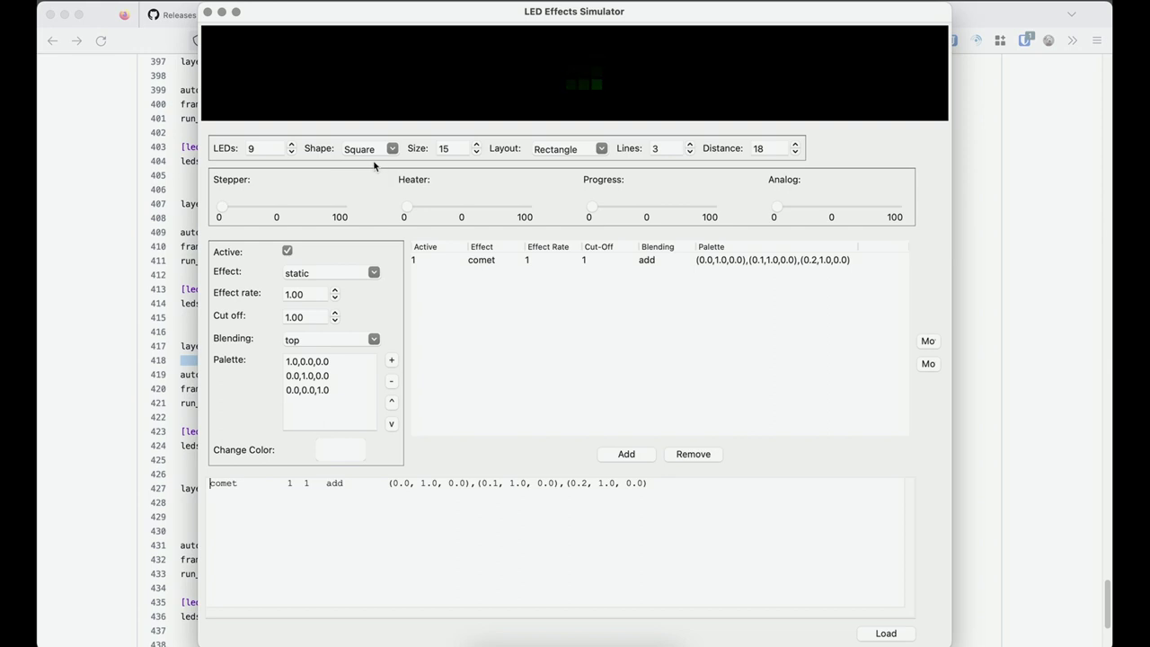
- Reduce the LED count to 8 and switch the layout to Voron Logo
left_click(291, 152)
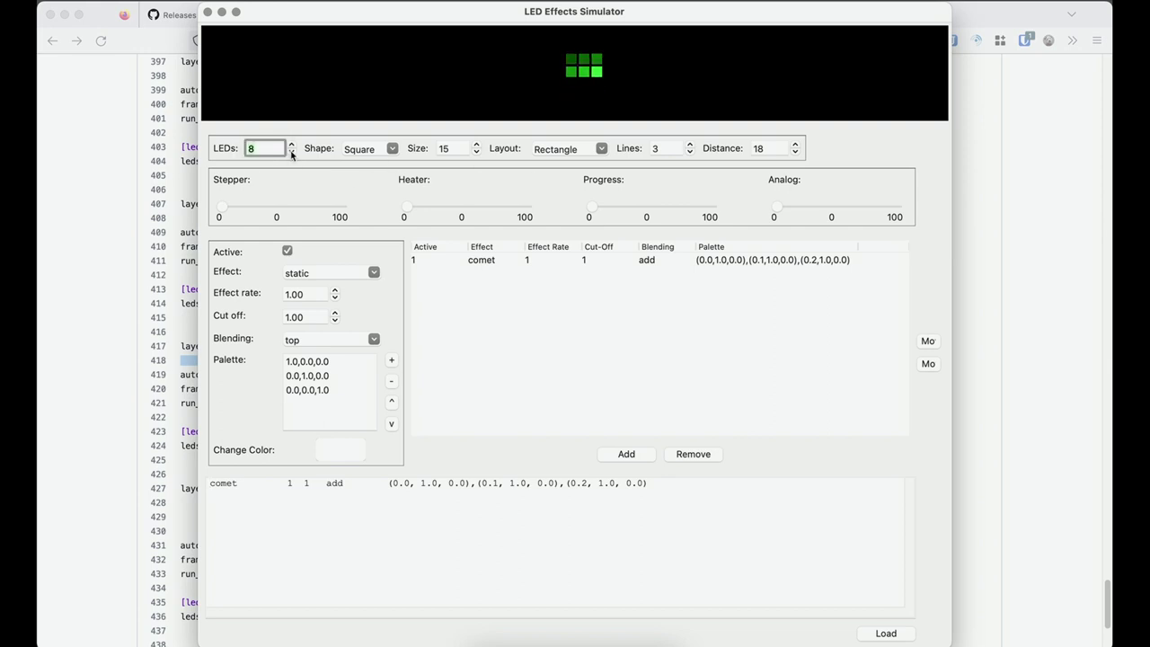
left_click(601, 149)
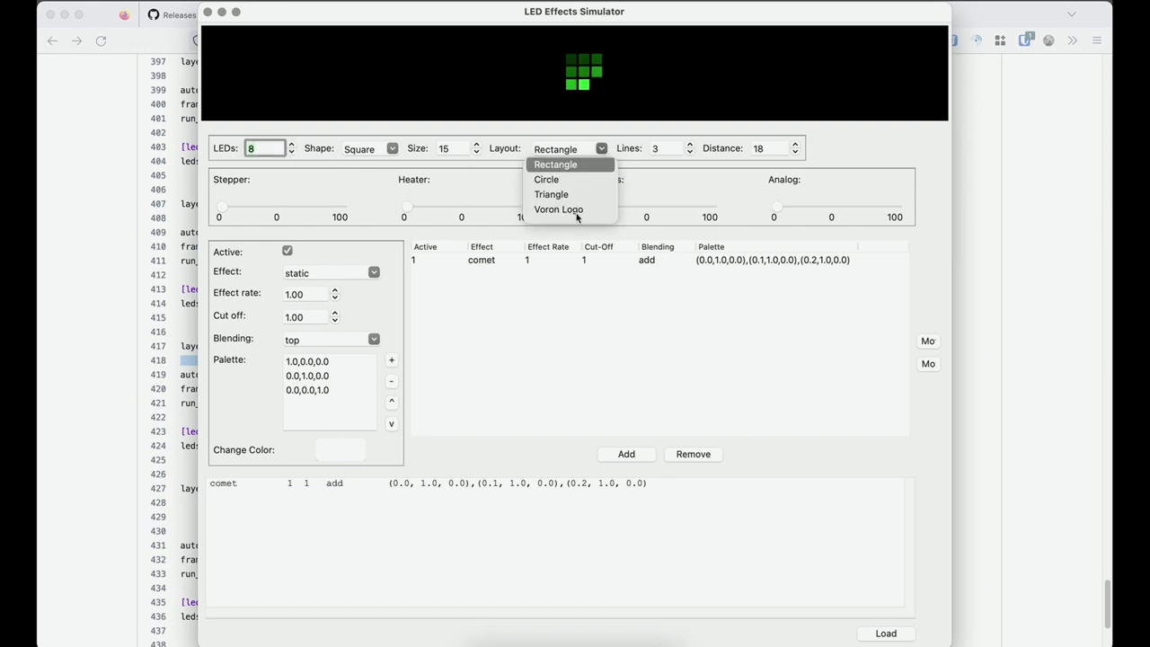
left_click(584, 210)
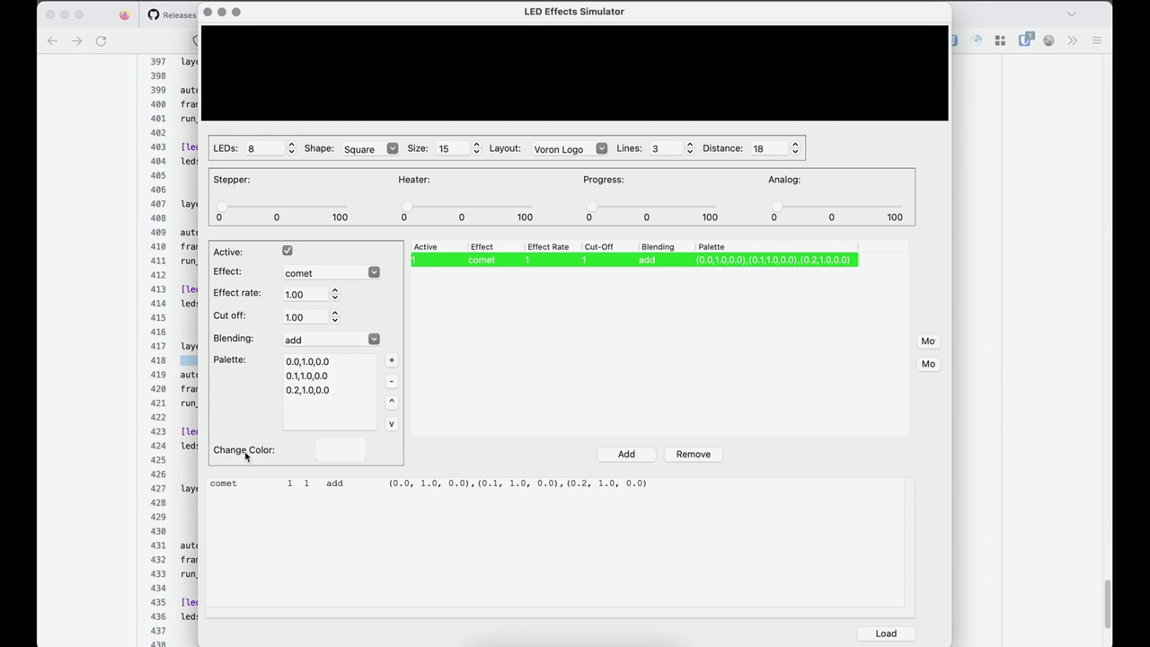
- Change the comet's first palette colour from green to blue (0.23, 0.20, 1.00)
left_click(321, 362)
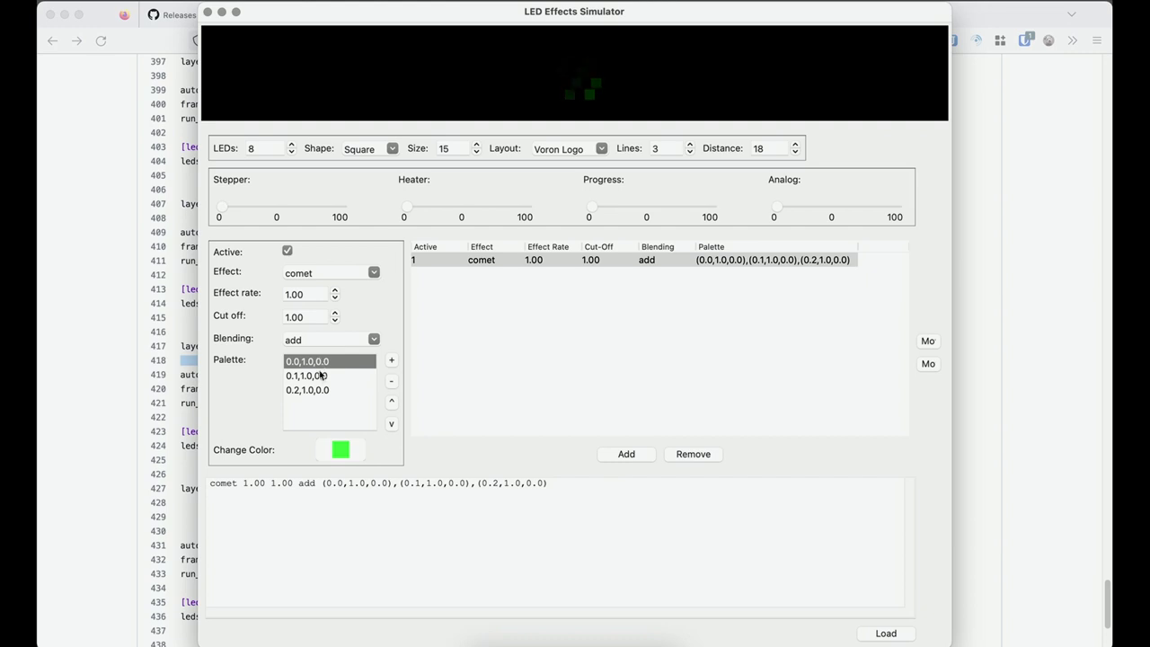
left_click(342, 451)
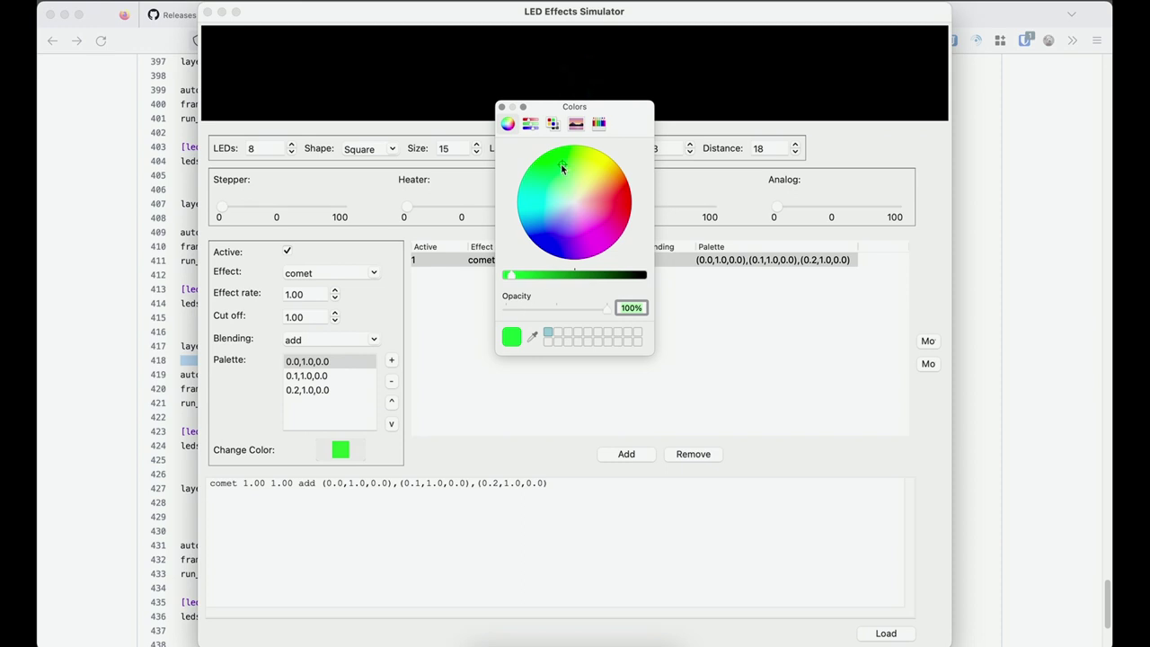
left_click(553, 186)
left_click_drag(550, 206, 555, 240)
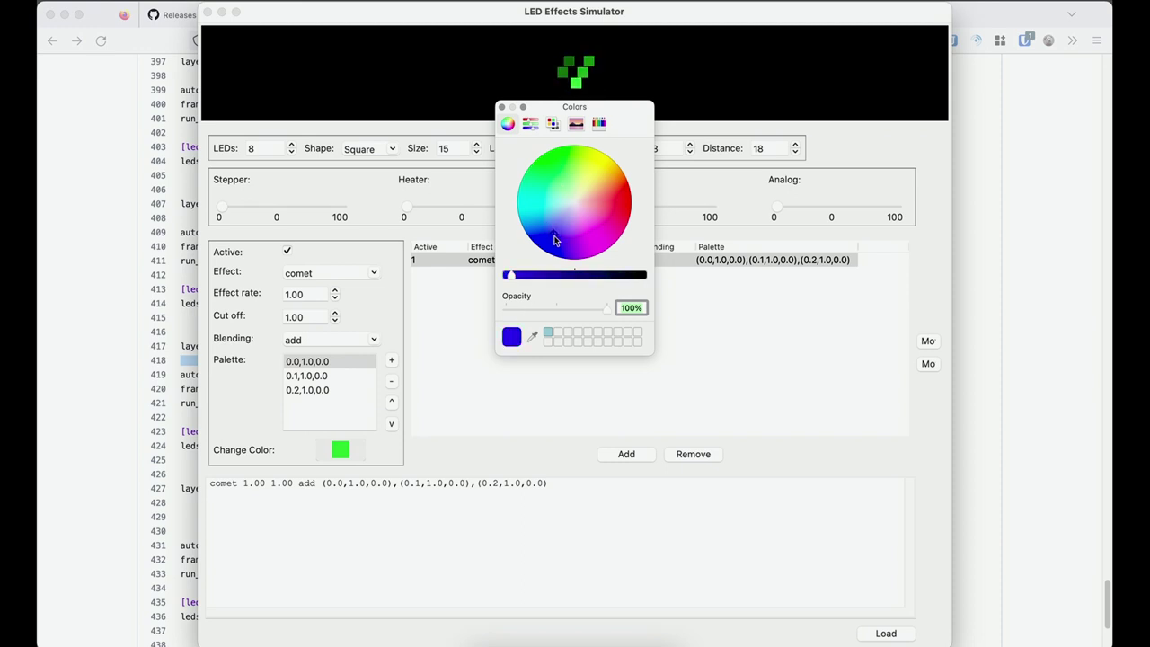
left_click(502, 107)
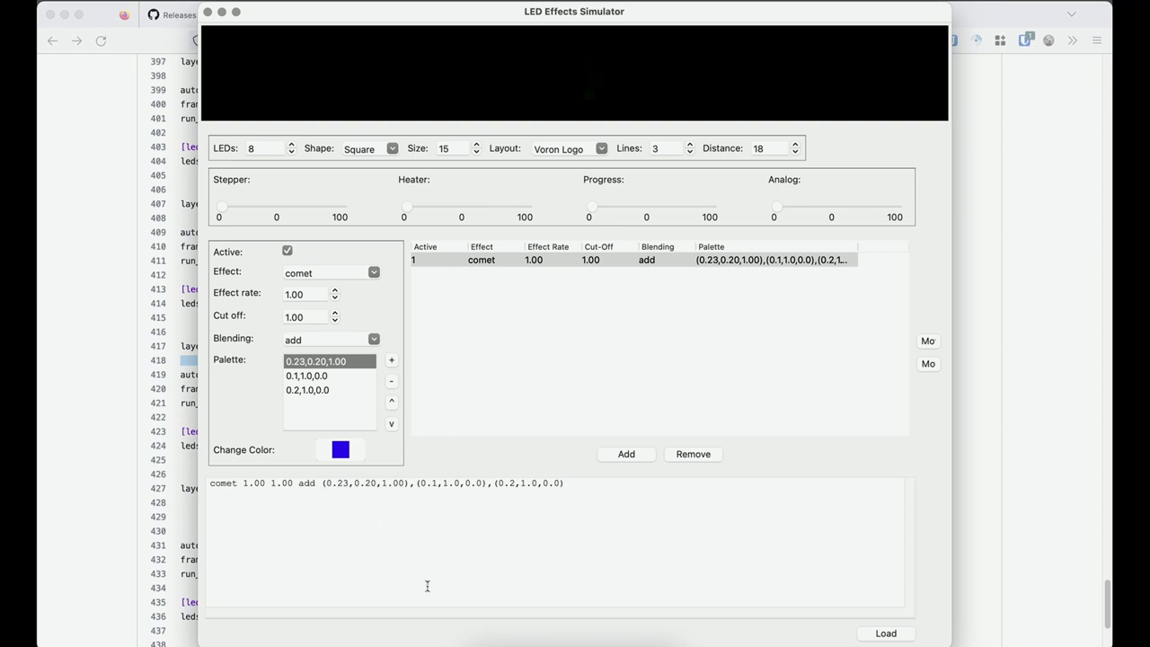
- Edit the definition line so the first colour reads 0.25,0.20,1.00, then reload the comet effect
left_click(349, 483)
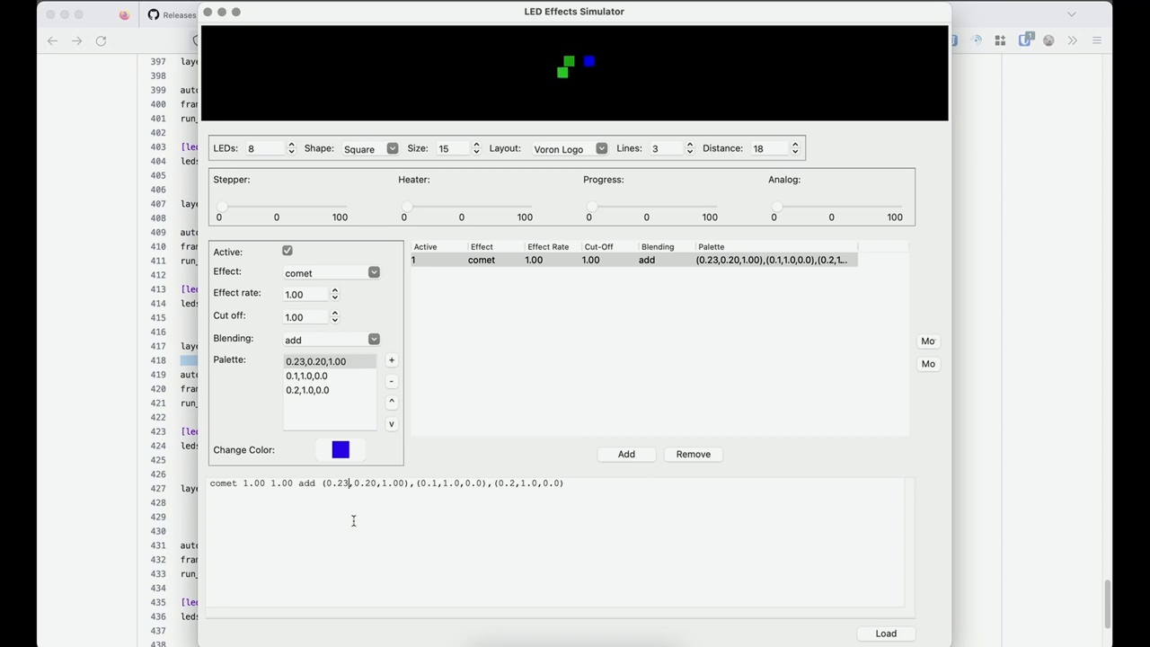
key("BackSpace")
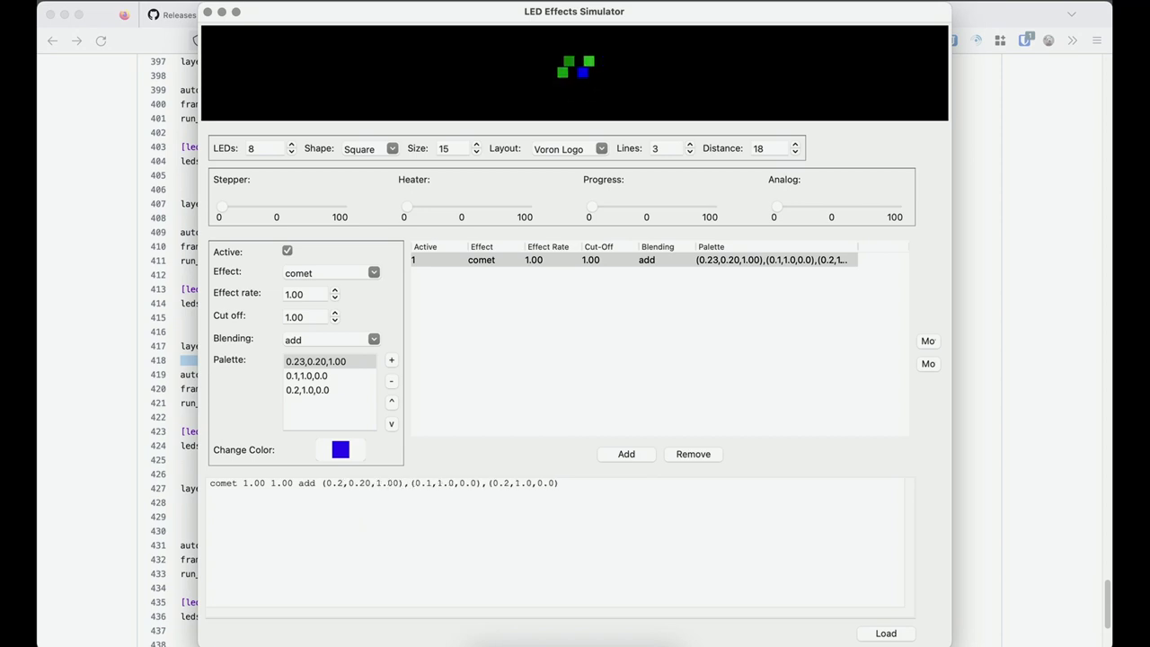
type("5")
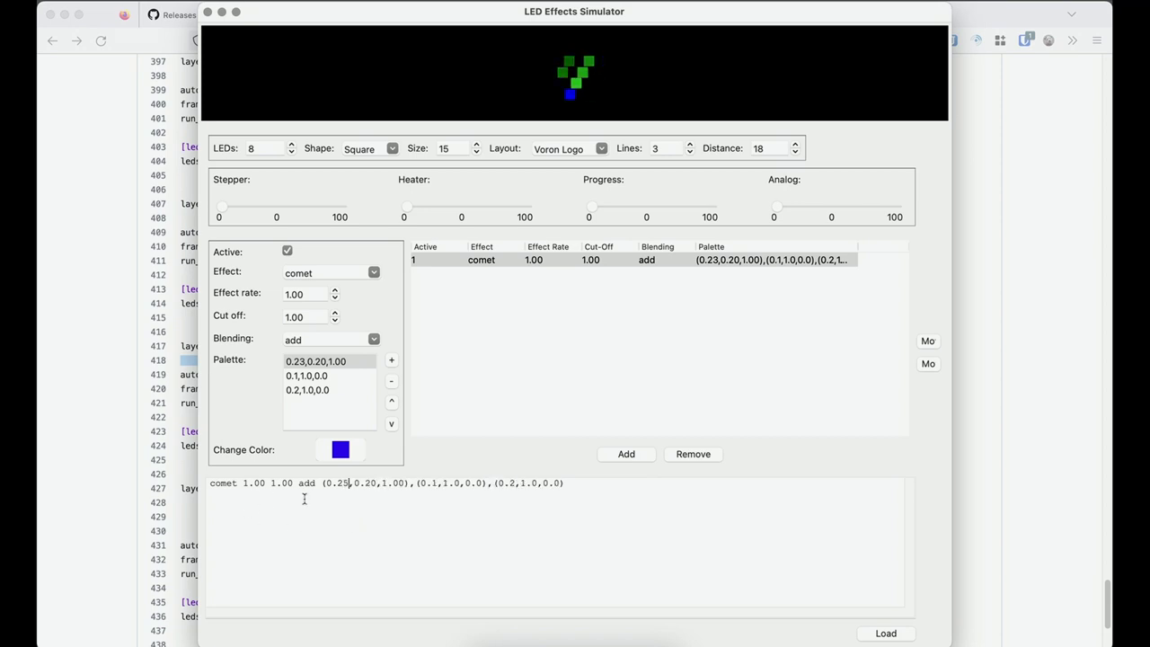
left_click(881, 633)
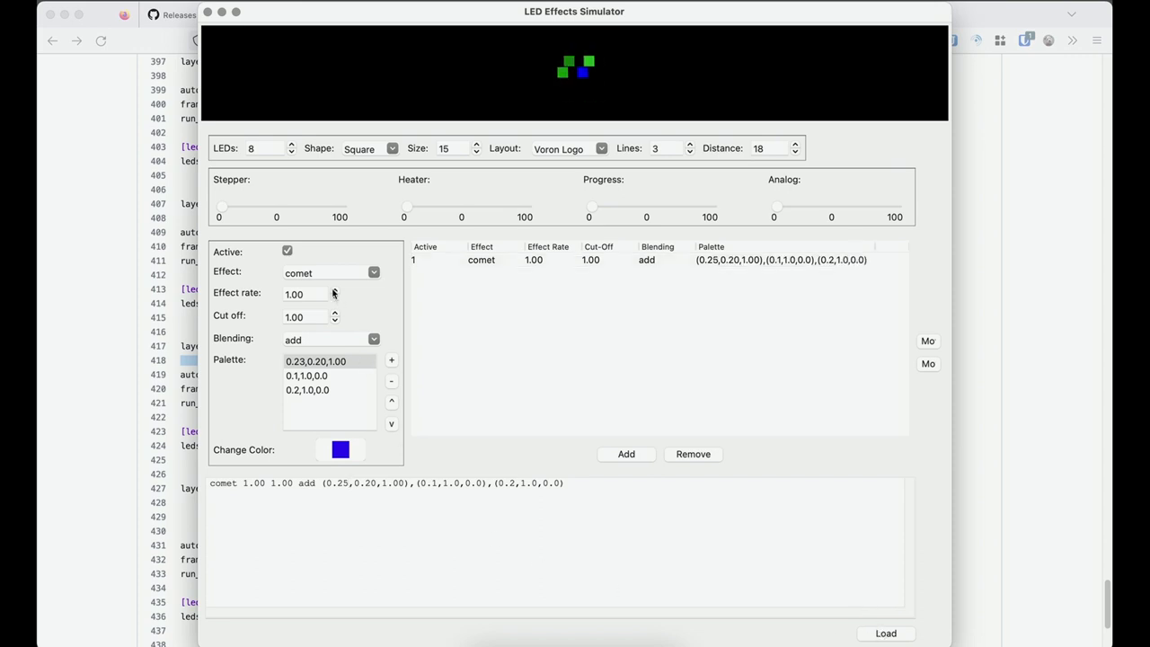
- Change the comet layer's effect rate from 1.00 to 3
double_click(335, 291)
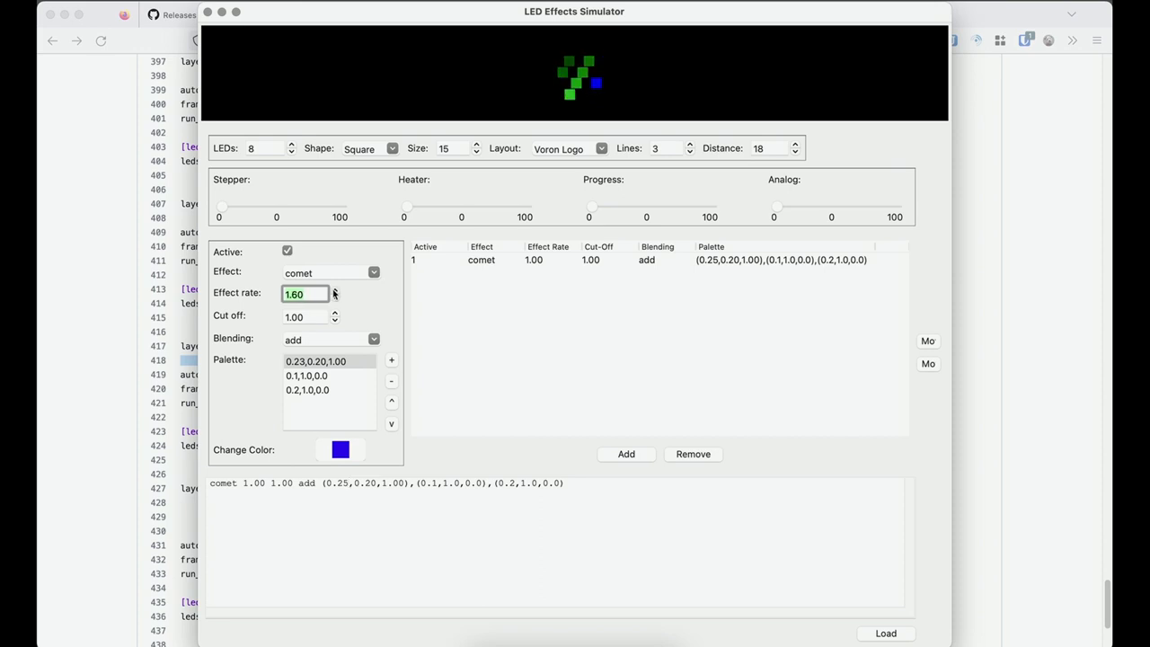
double_click(334, 291)
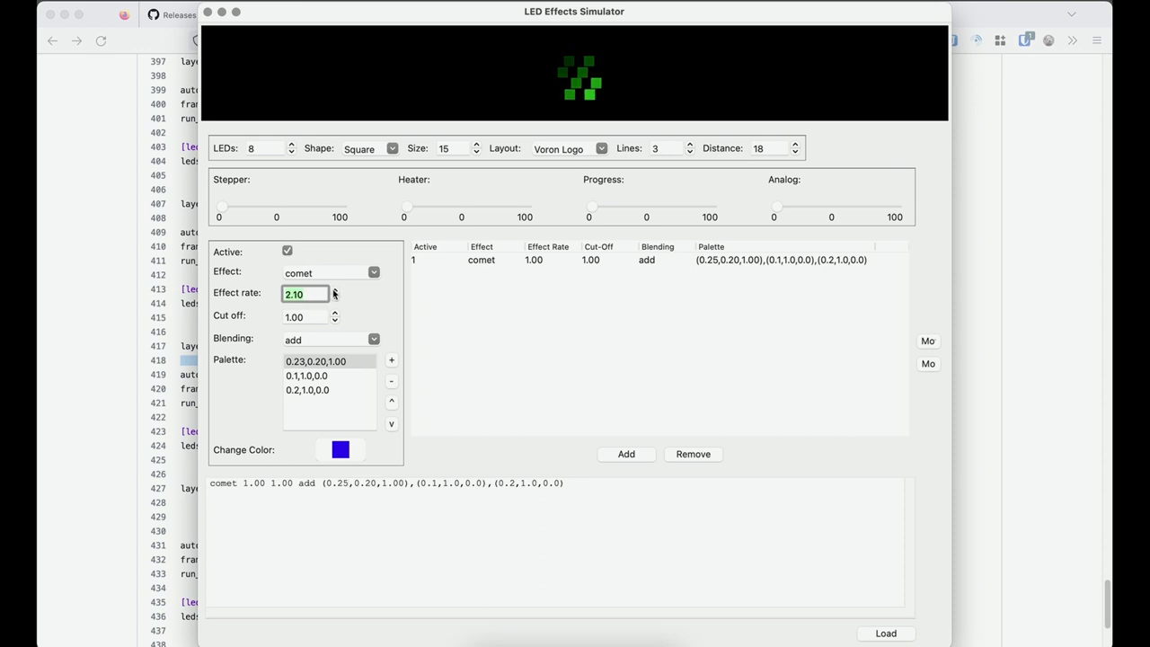
type("5")
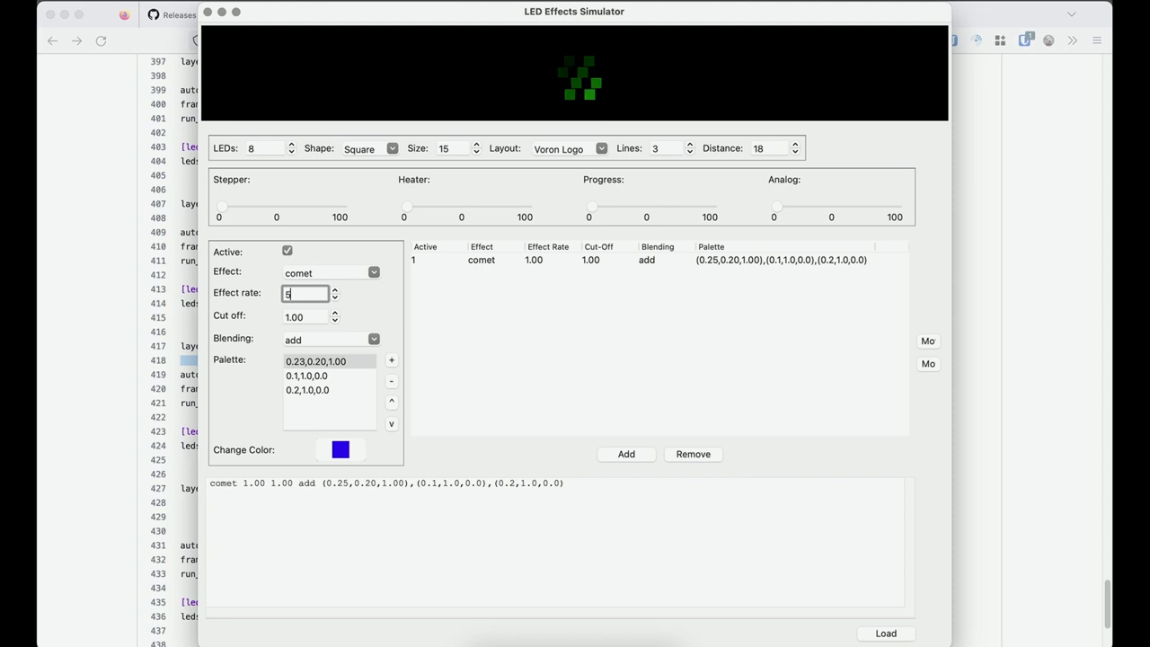
left_click(548, 262)
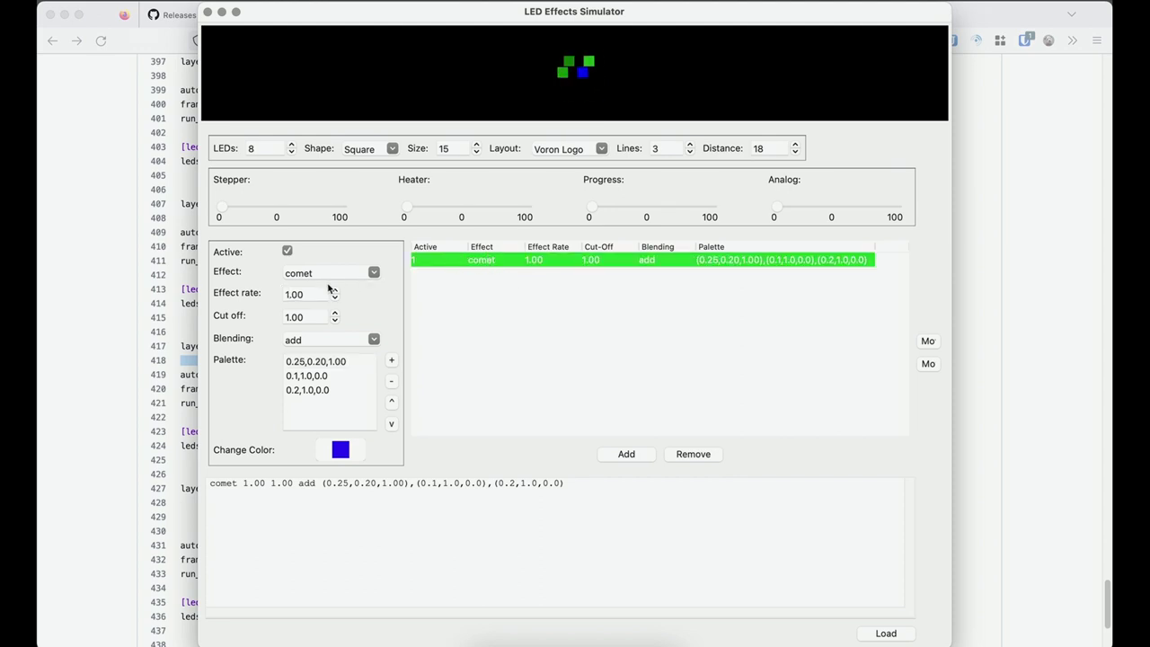
left_click(288, 294)
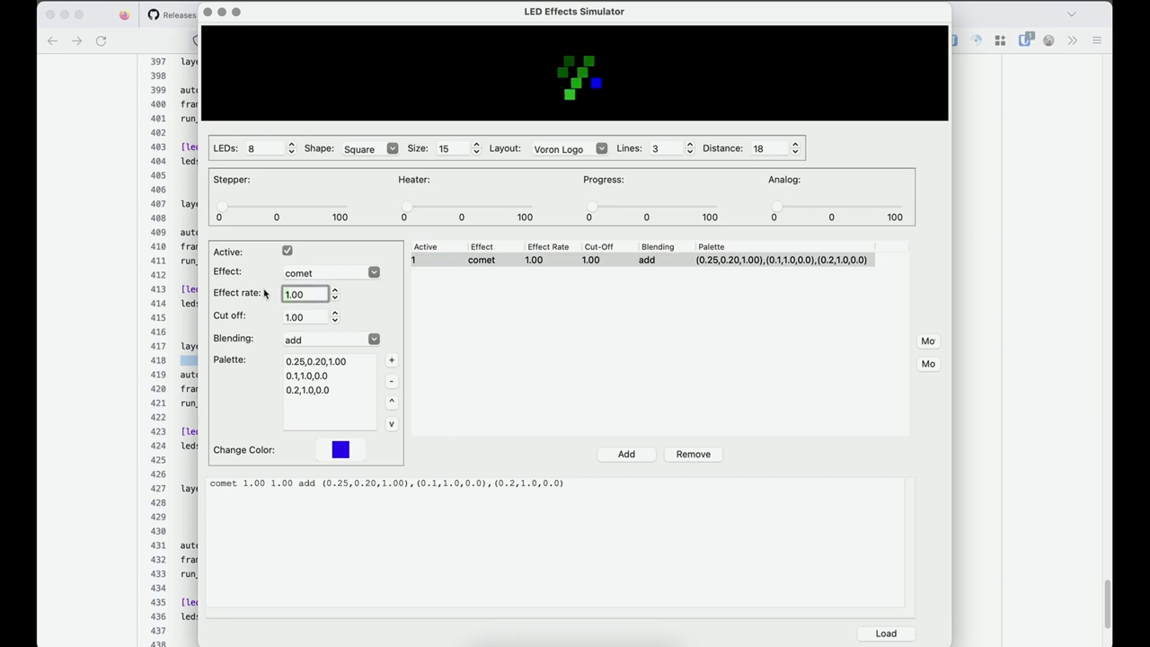
key("BackSpace")
type("5")
key("BackSpace")
type("1")
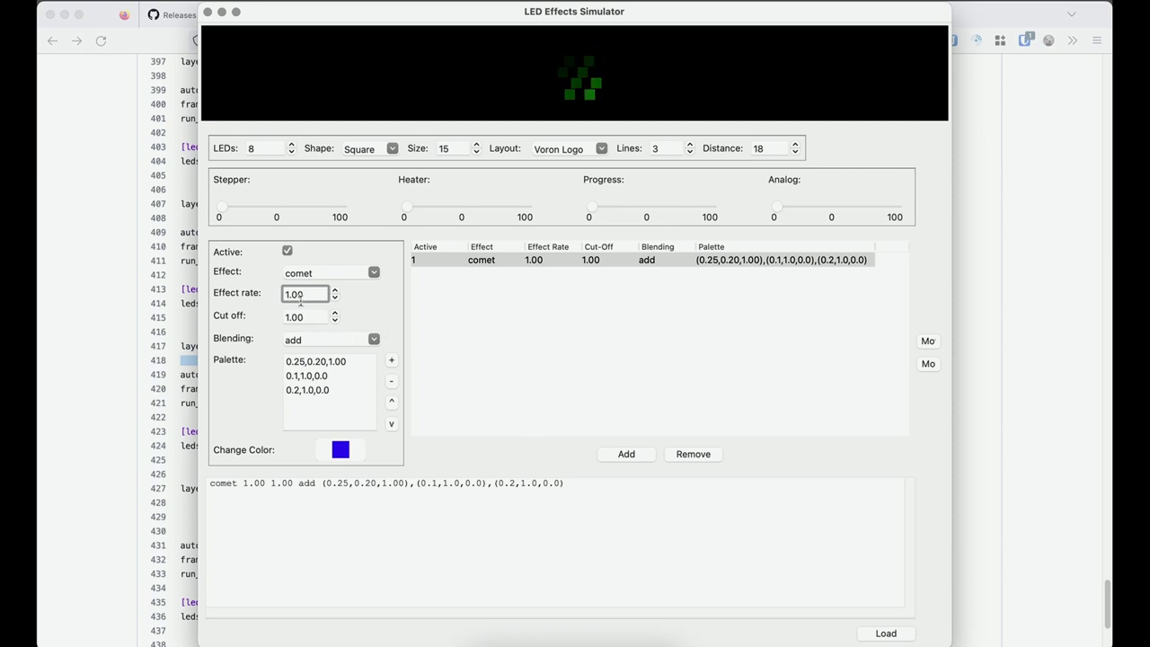
type("3")
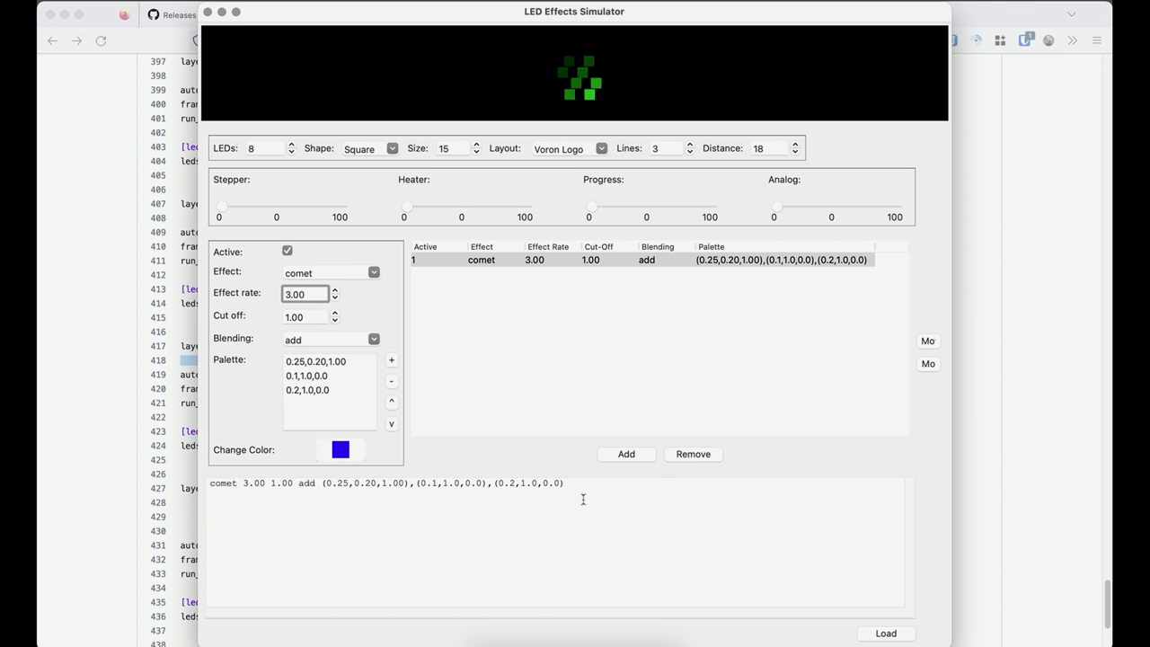
left_click(688, 494)
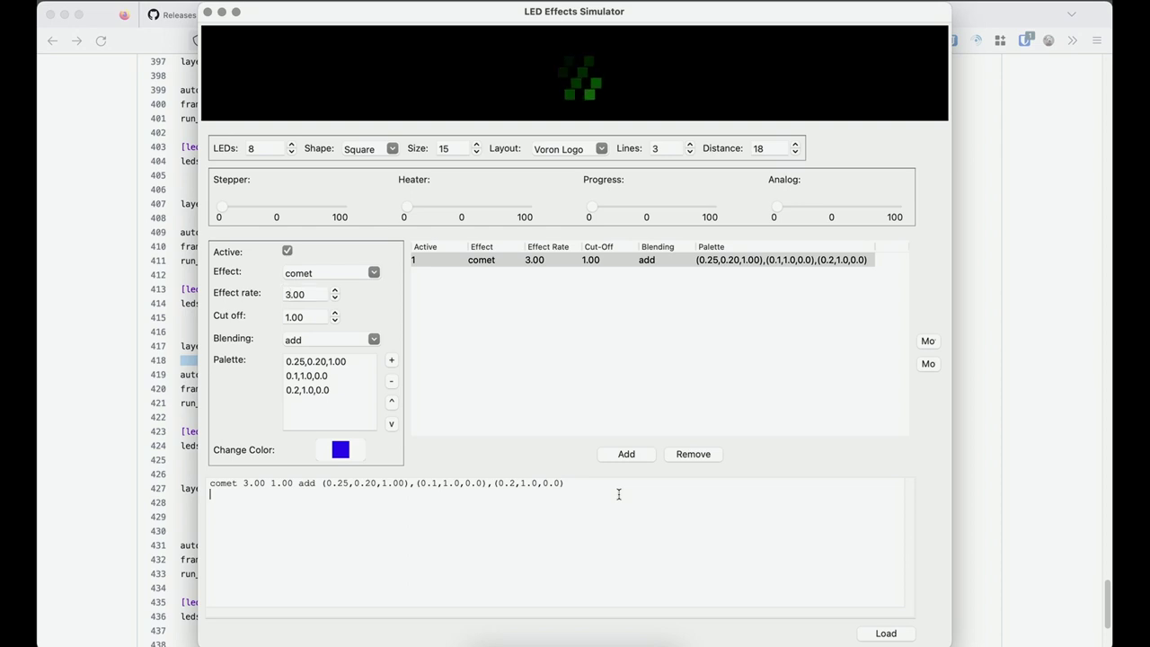